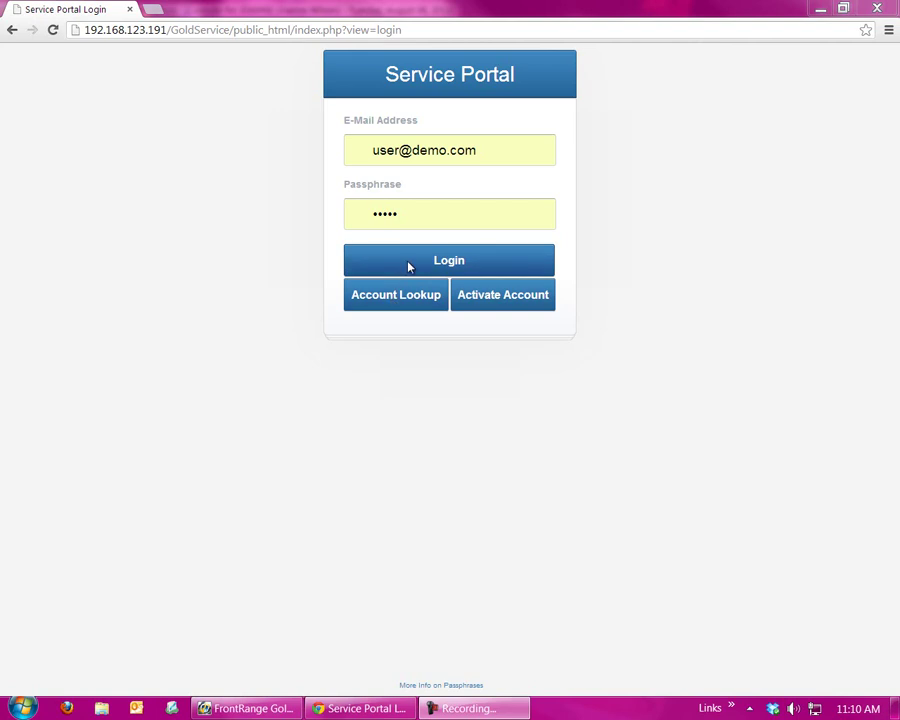
- Sign in to the Service Portal with the entered e-mail address and passphrase
click(409, 262)
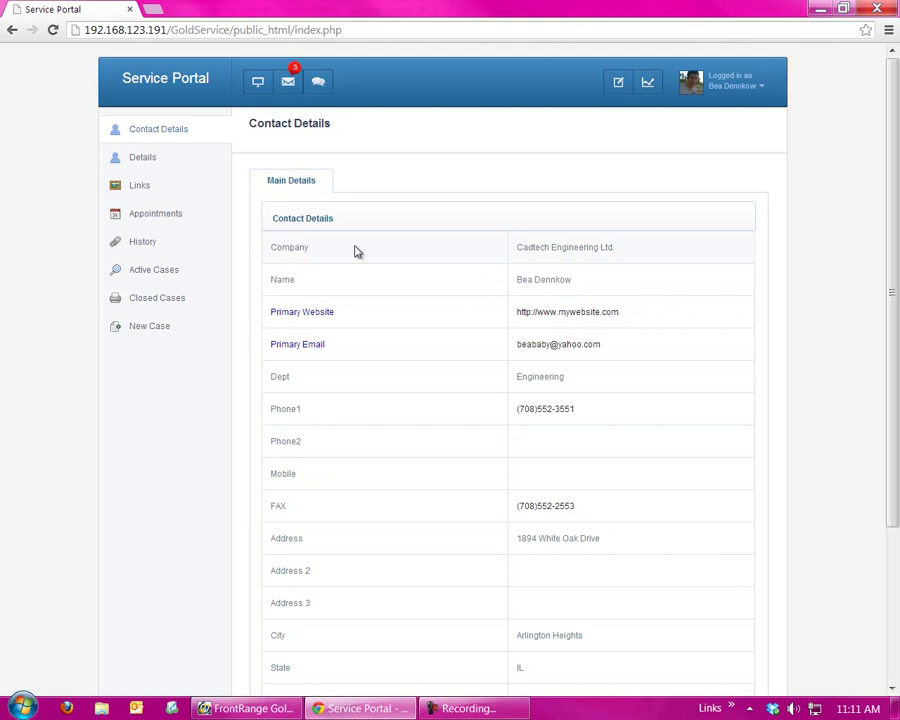
click(301, 314)
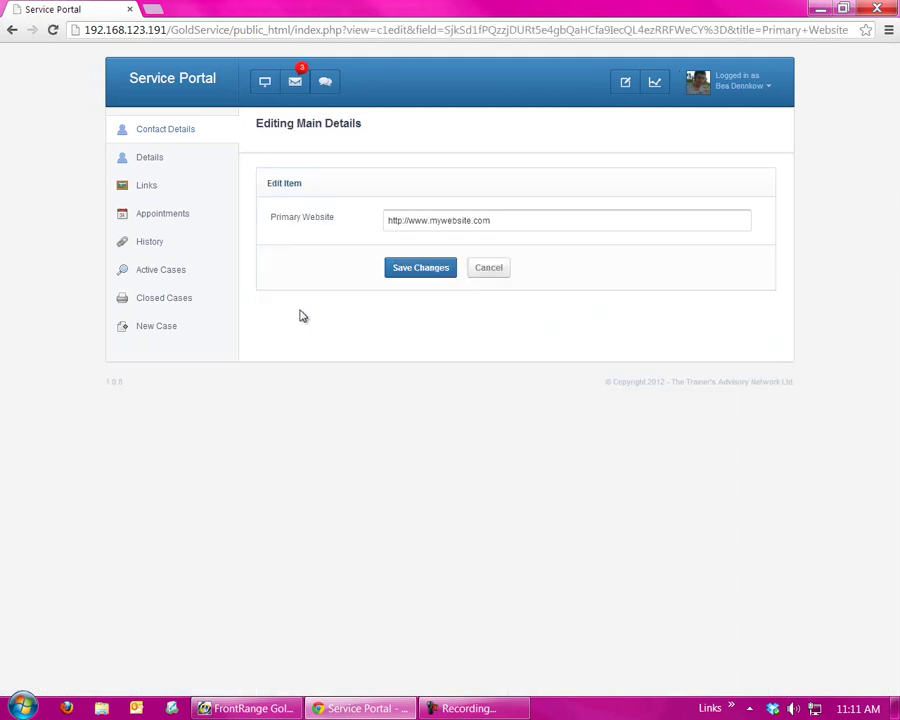
click(473, 221)
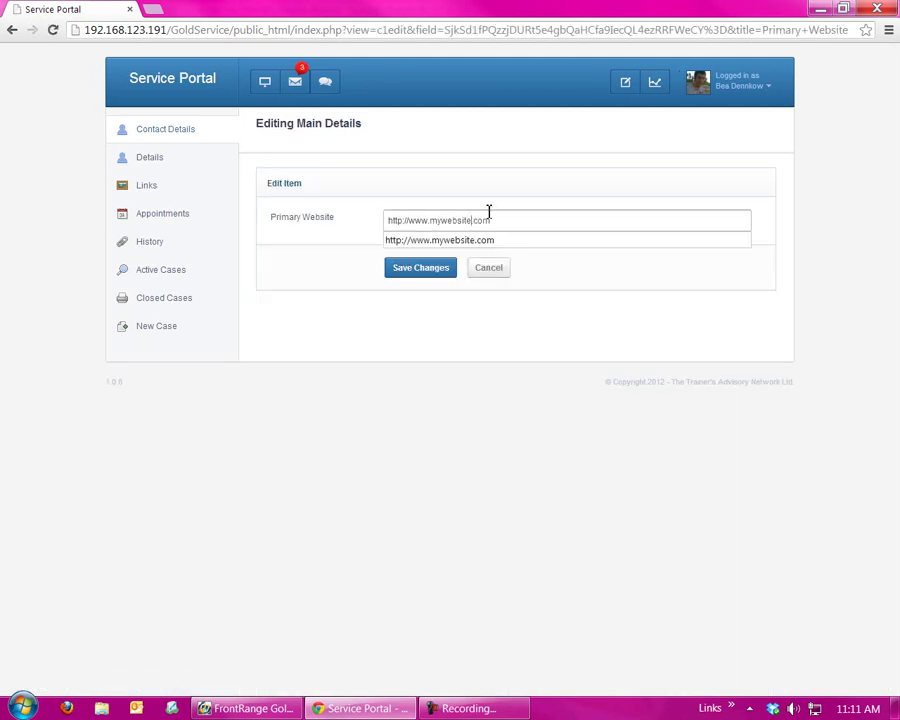
key(BackSpace)
key(BackSpace)
key(BackSpace)
key(BackSpace)
key(BackSpace)
key(BackSpace)
key(BackSpace)
key(BackSpace)
key(BackSpace)
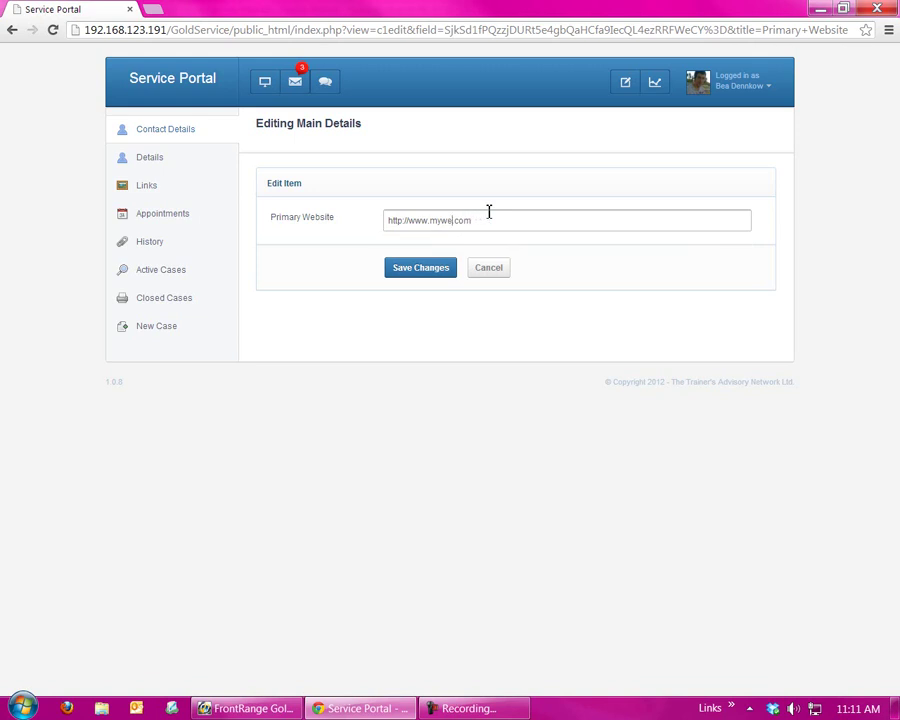
text(mydemowebsite)
click(403, 266)
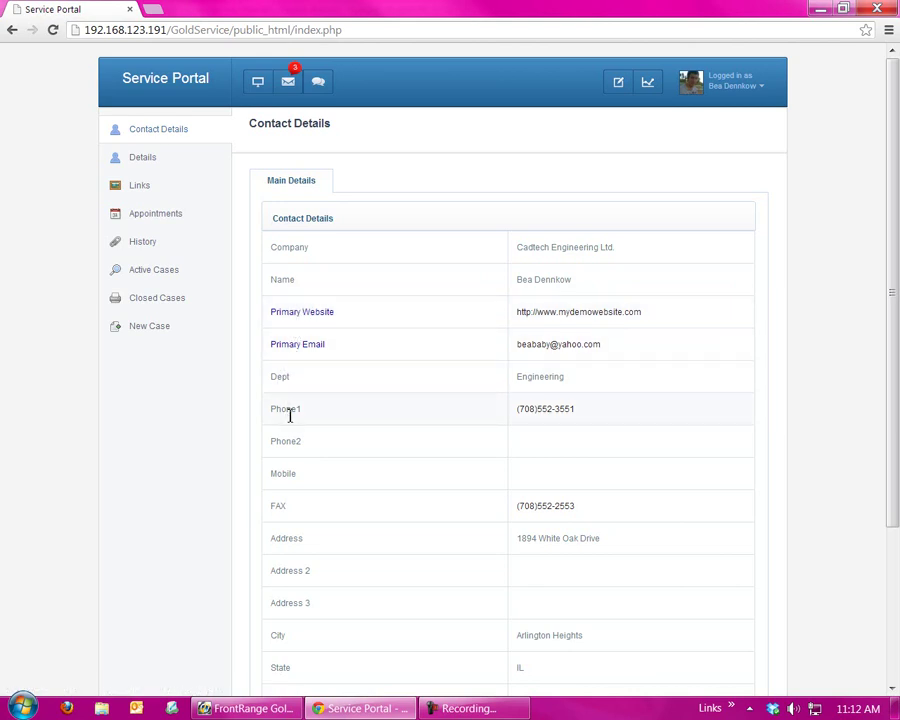
- Set the contact's country to AUSTRALIA and save the change
scroll(293, 516, down, 1)
scroll(293, 516, down, 1)
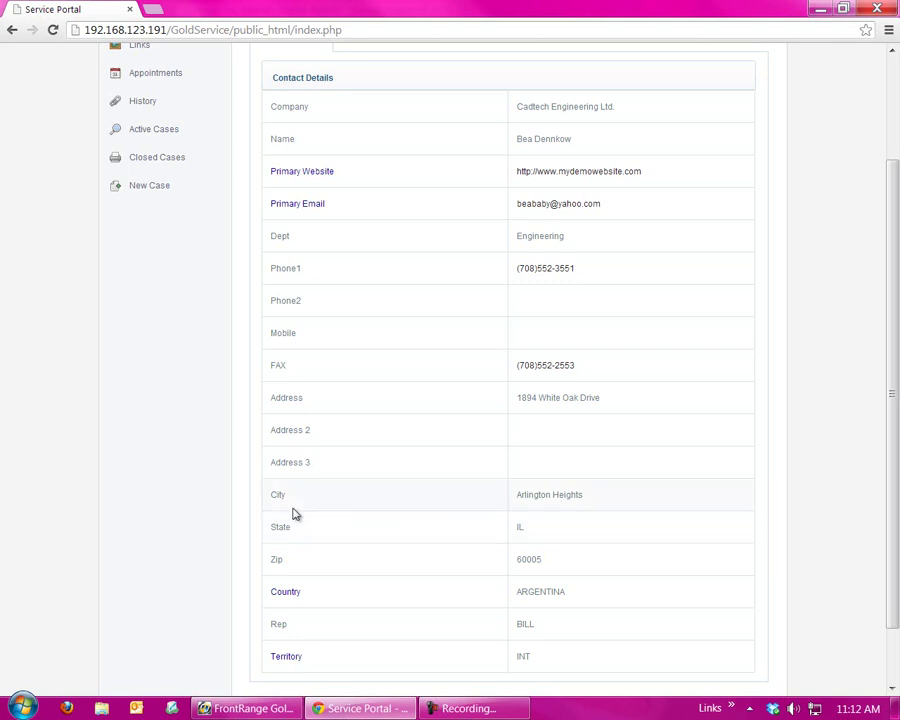
click(285, 594)
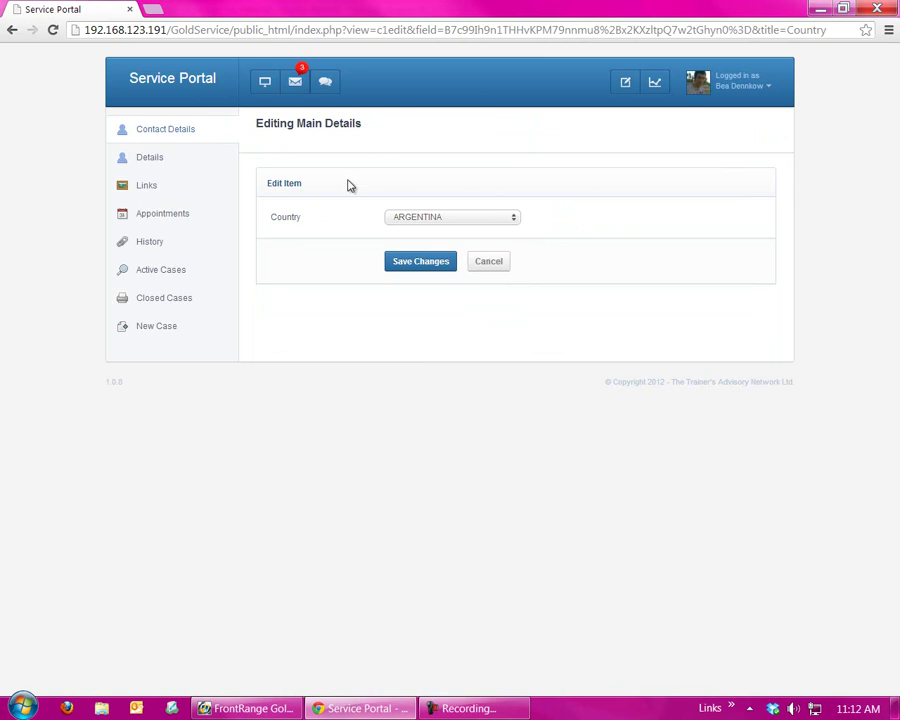
click(487, 220)
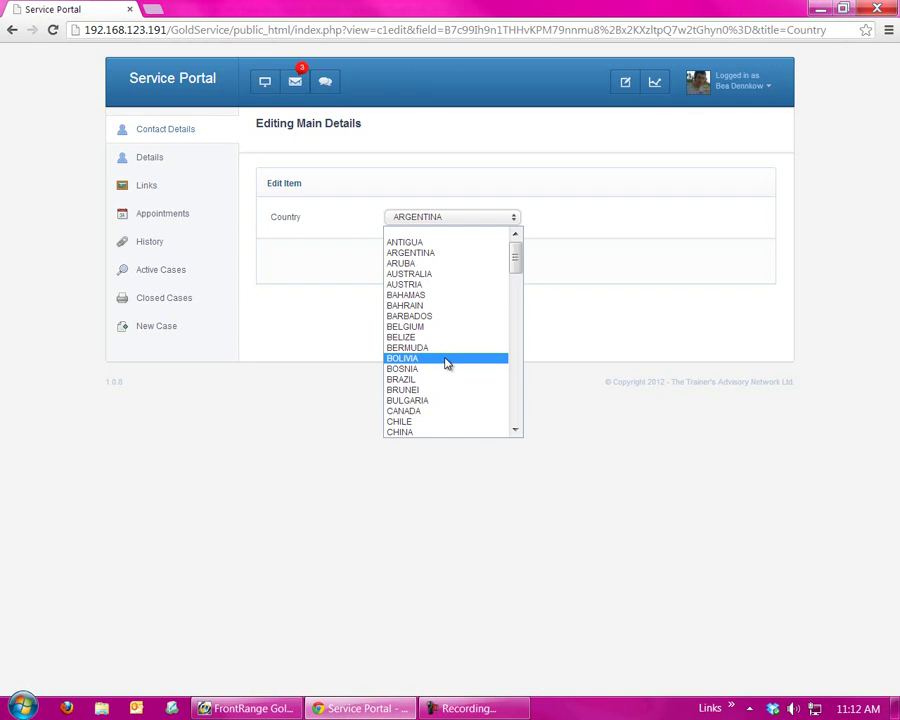
click(451, 274)
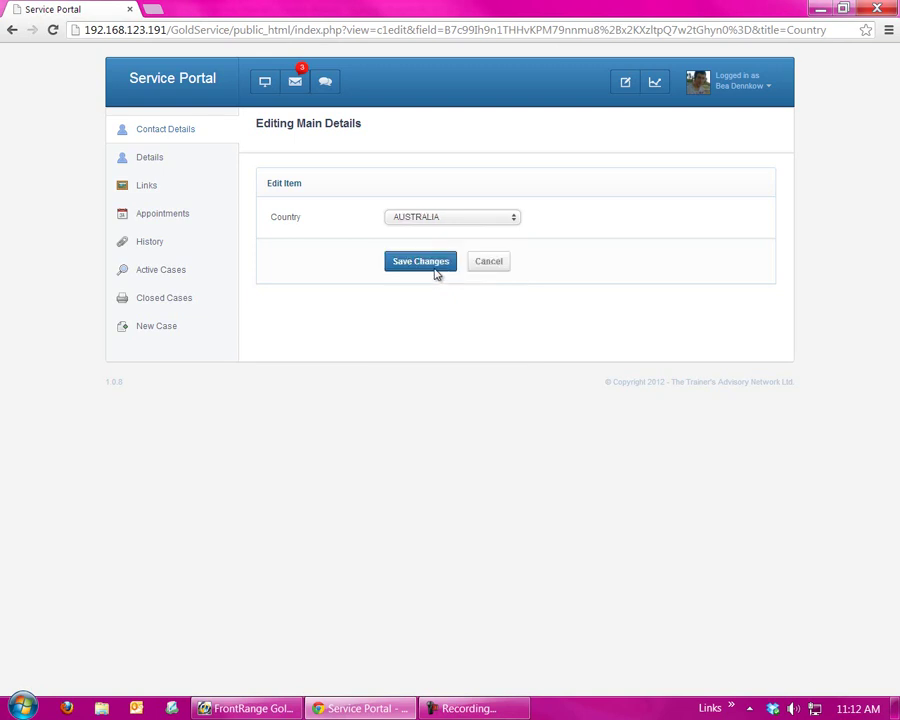
click(422, 265)
scroll(591, 477, down, 3)
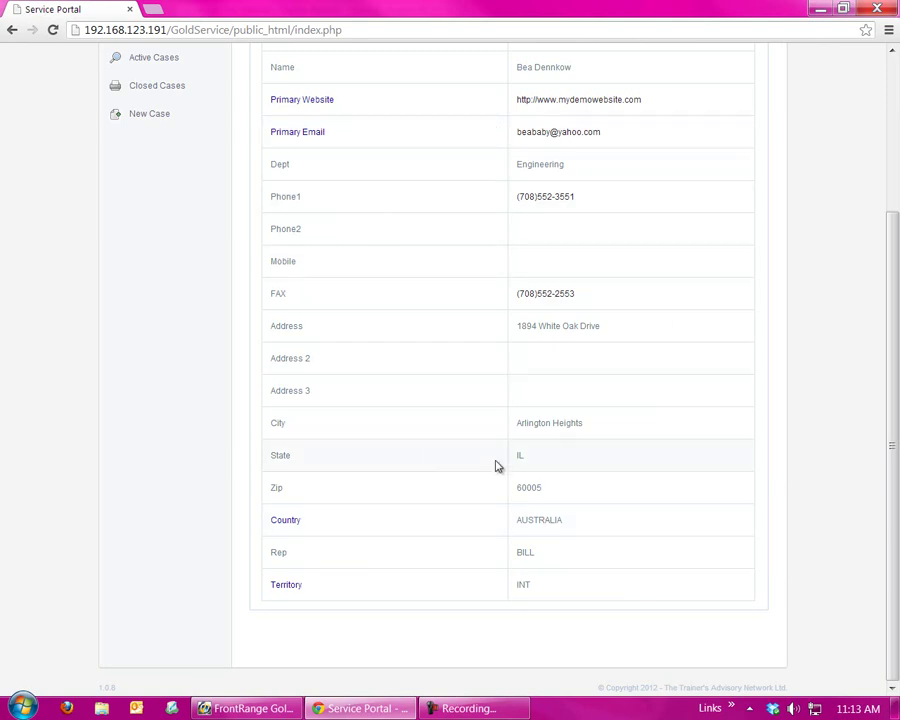
scroll(362, 445, up, 3)
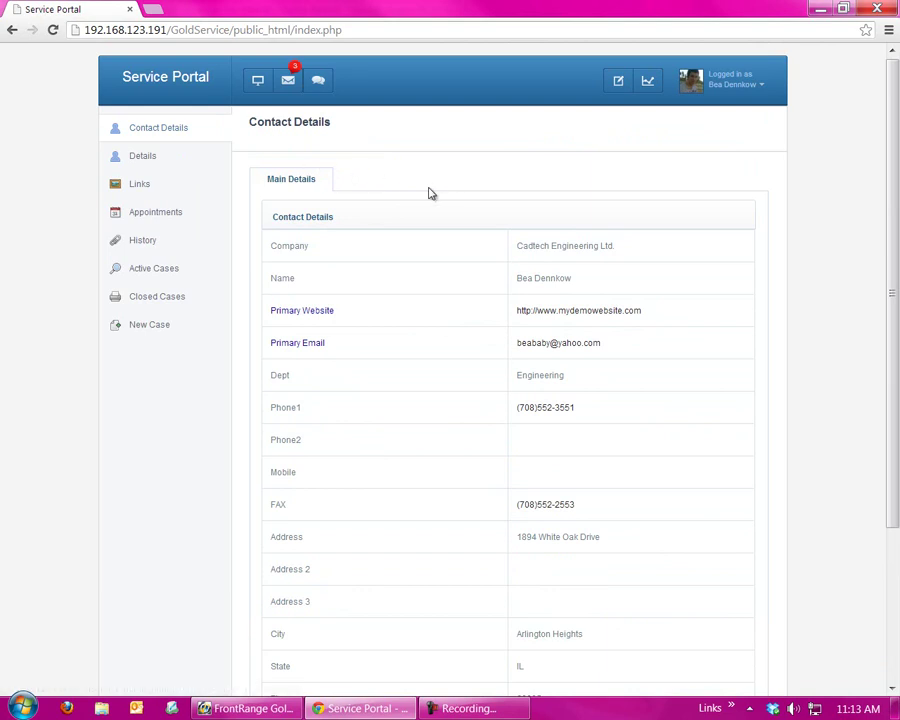
click(178, 158)
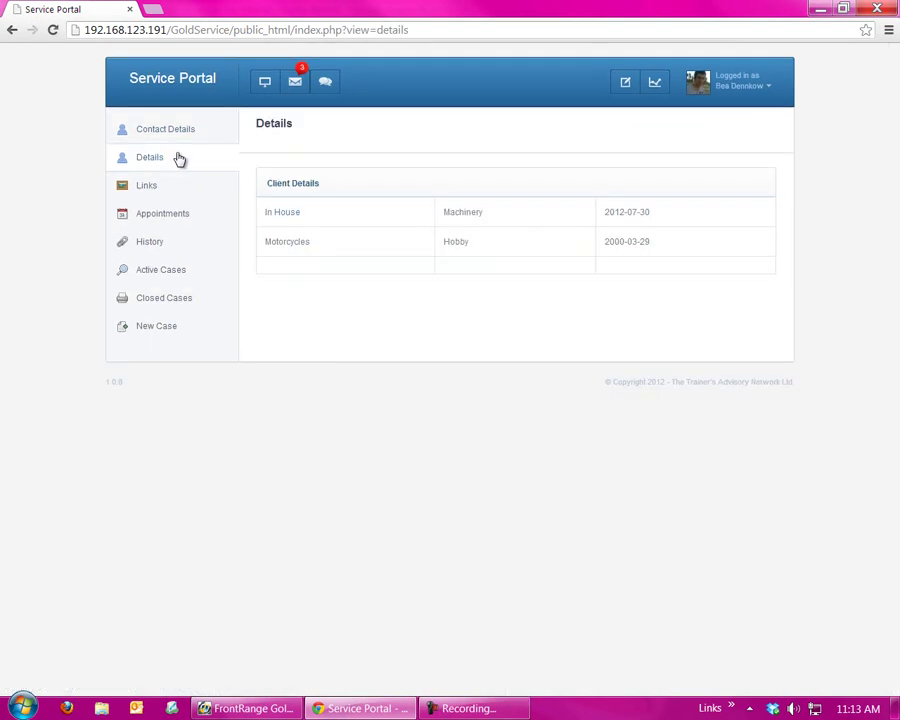
- Expand and collapse the In House client details, then go to the contact's Linked Documents
click(286, 216)
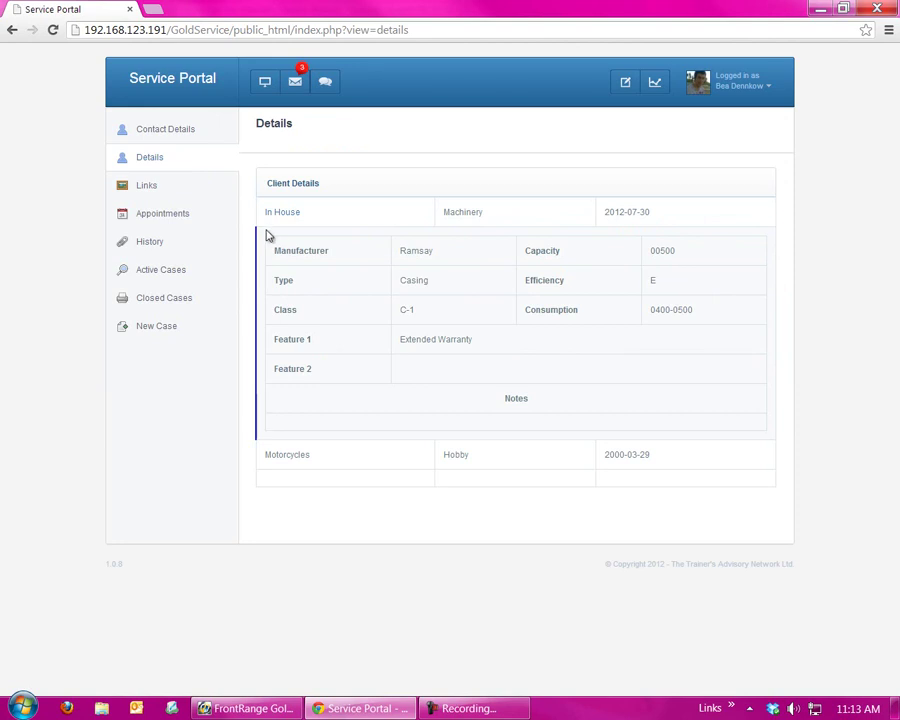
click(269, 216)
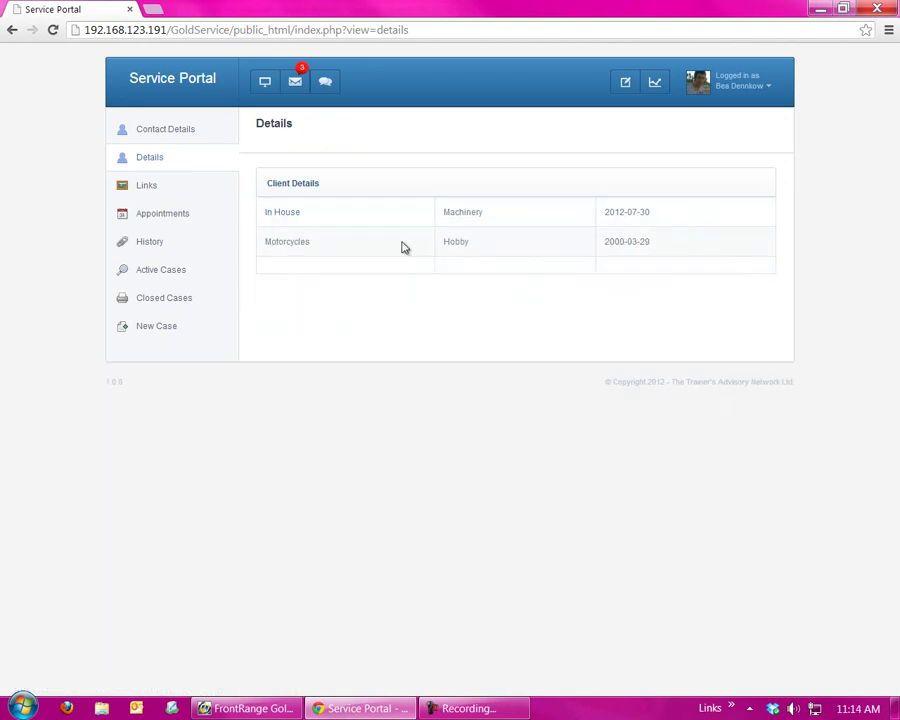
double_click(302, 242)
click(350, 246)
click(186, 192)
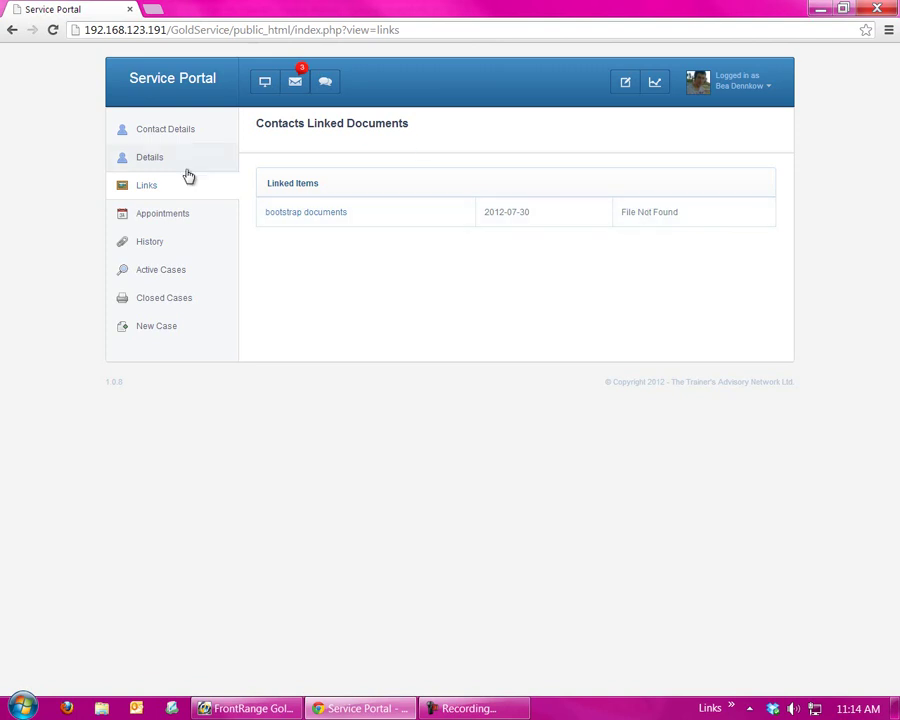
- Show the contact's Pending Appointments page from the sidebar
click(163, 220)
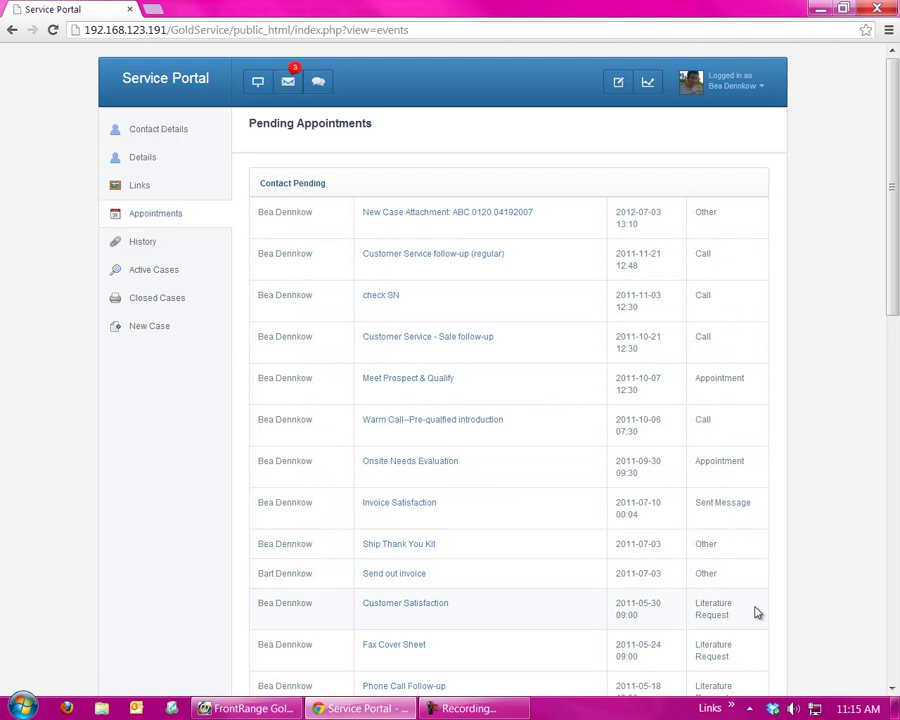
- Expand and collapse the three appointment notes, then go to the History Events page
scroll(727, 607, down, 1)
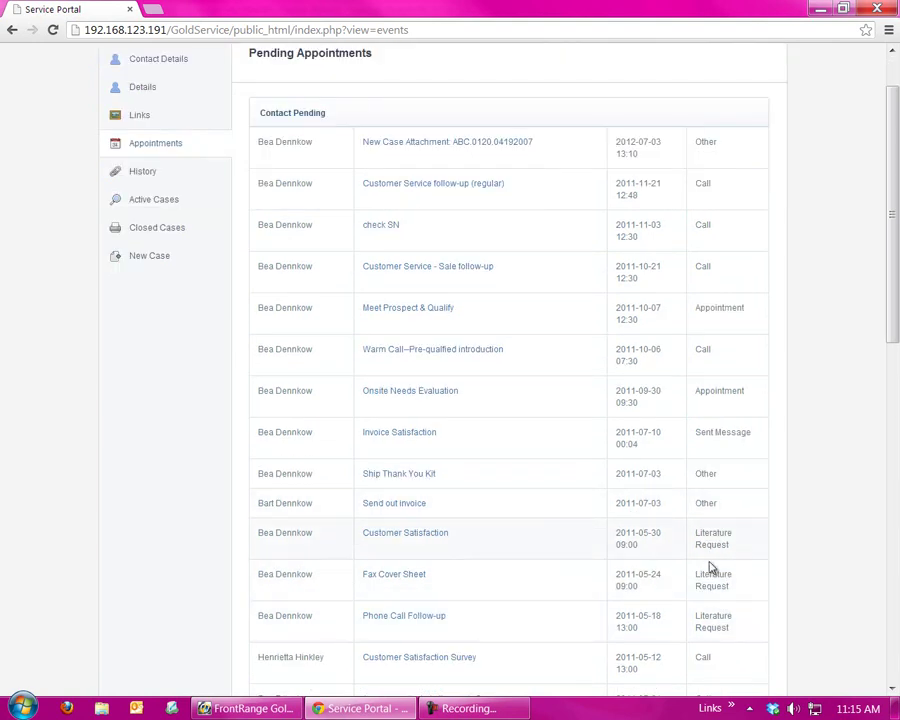
scroll(741, 577, up, 1)
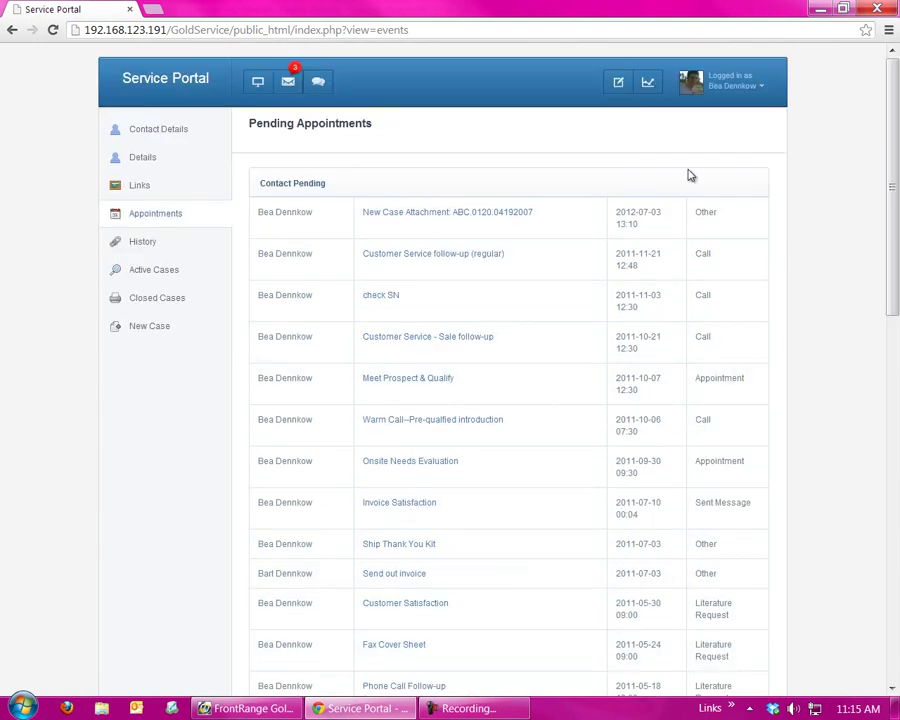
click(447, 209)
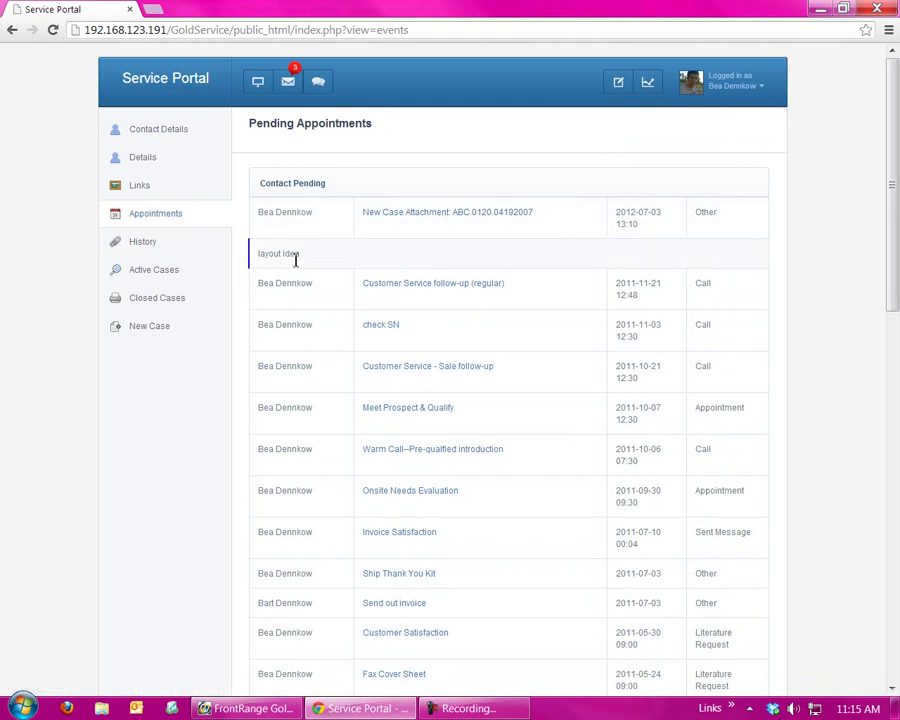
click(394, 288)
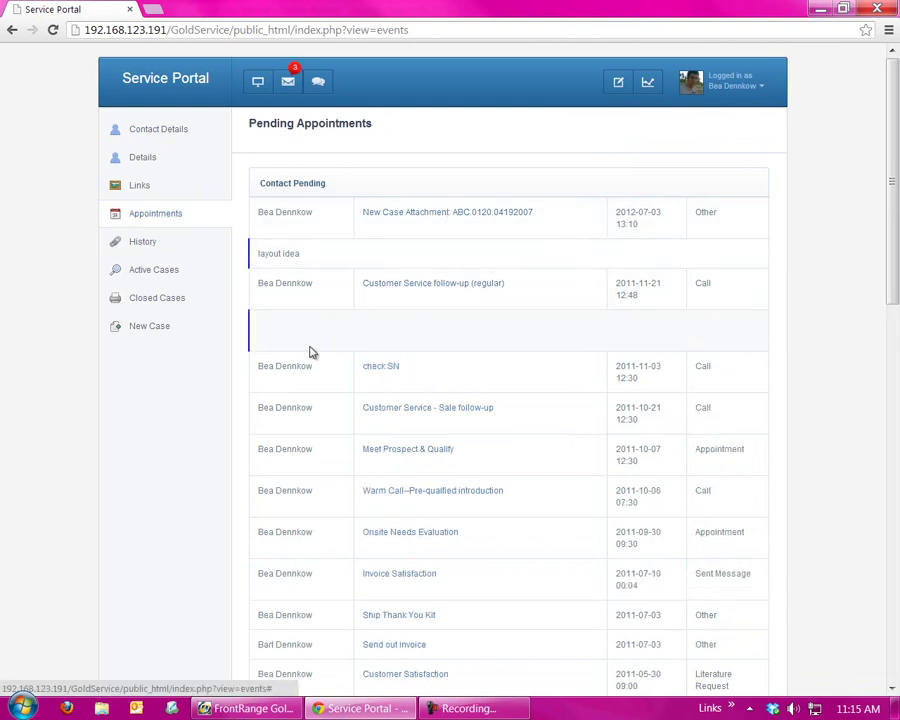
click(381, 368)
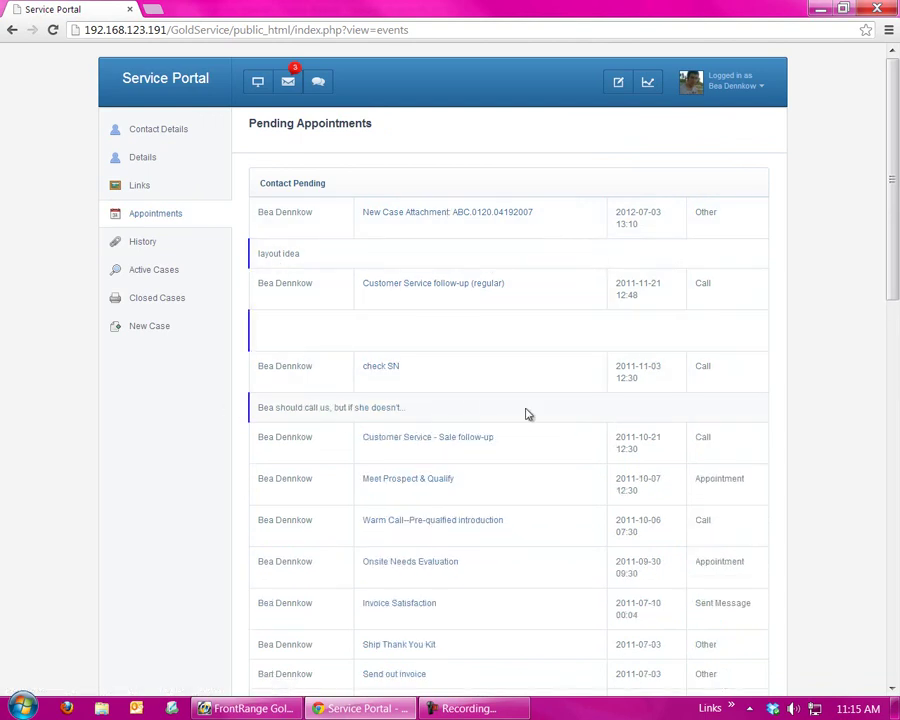
click(381, 370)
click(396, 283)
click(415, 218)
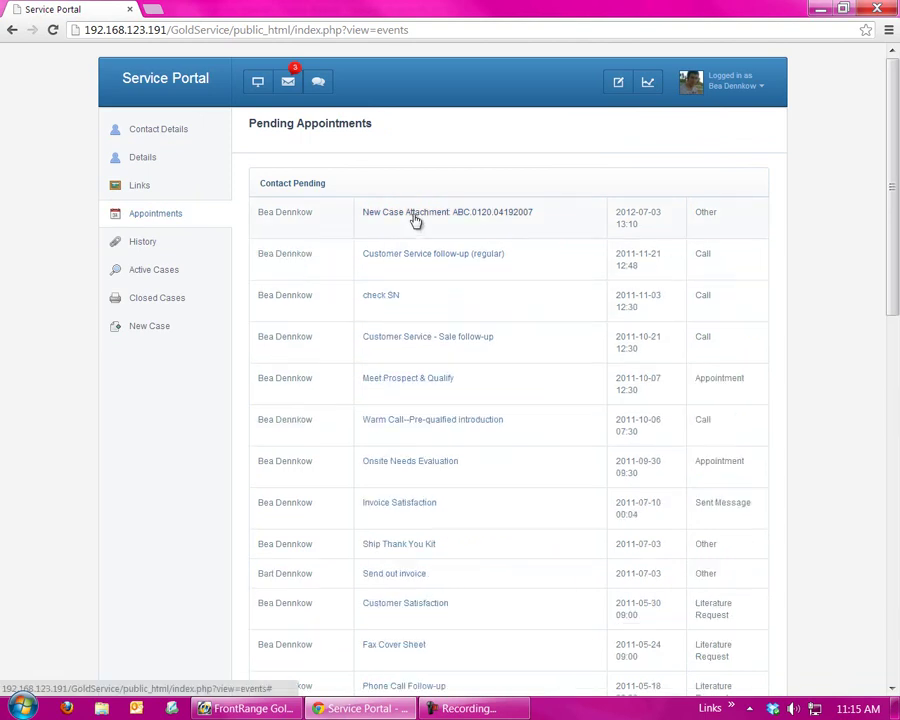
click(123, 246)
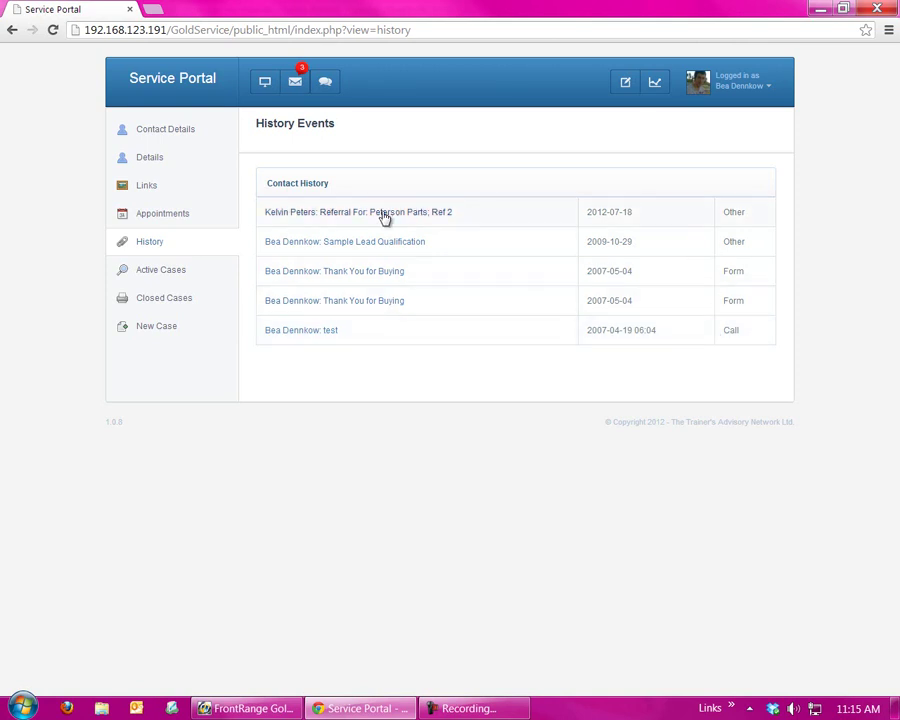
- Expand the Sample Lead Qualification history entry, then go to Active Cases
click(332, 243)
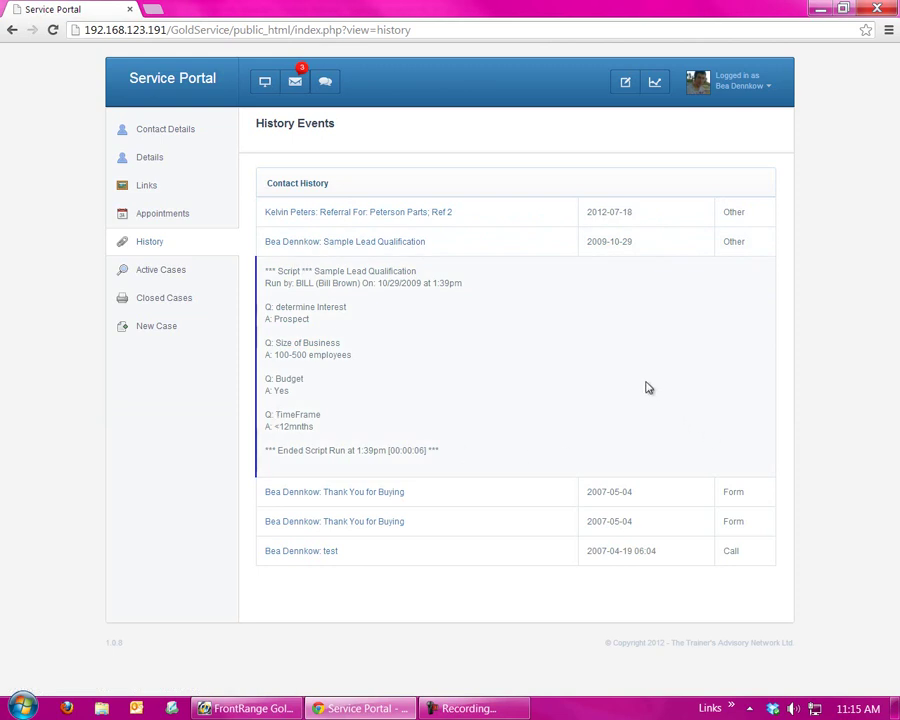
click(173, 271)
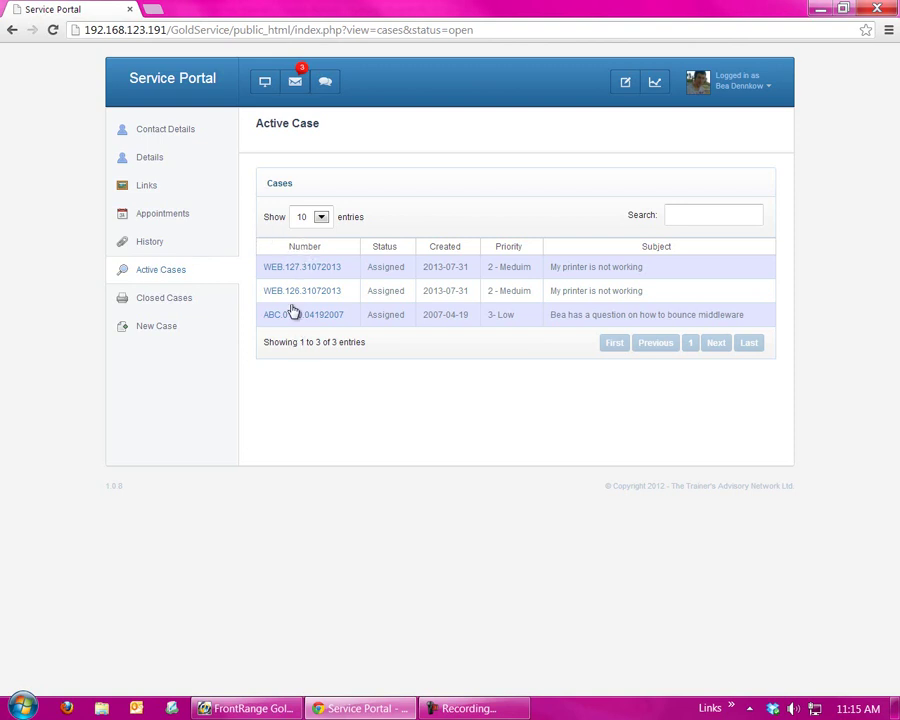
- Open case WEB.127.31072013 and view its History, Pending, Notes, Tasks and Attachments sections
click(296, 268)
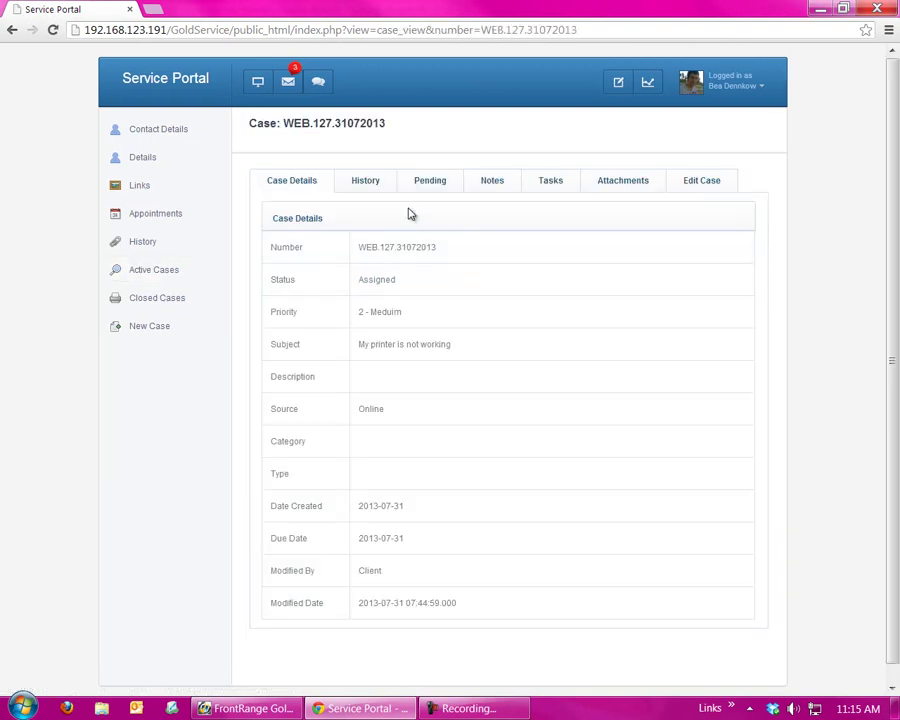
click(353, 183)
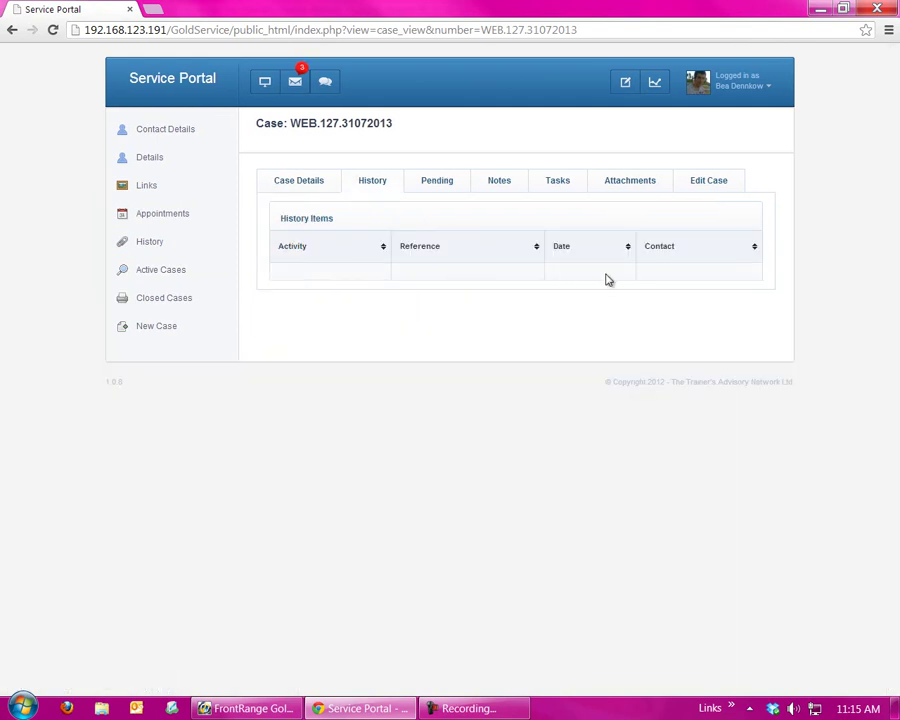
click(434, 184)
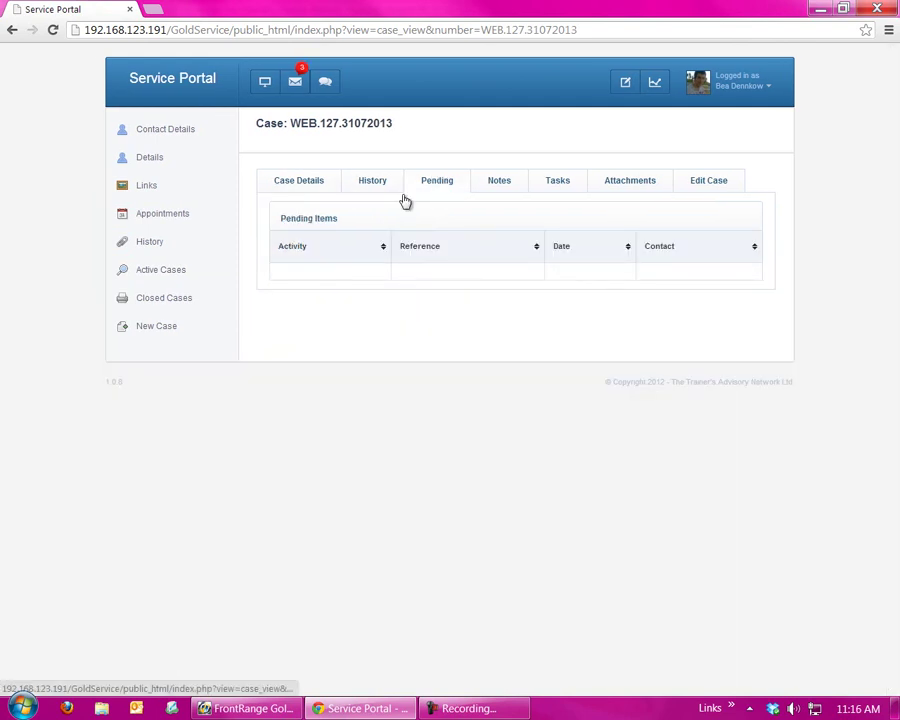
click(506, 181)
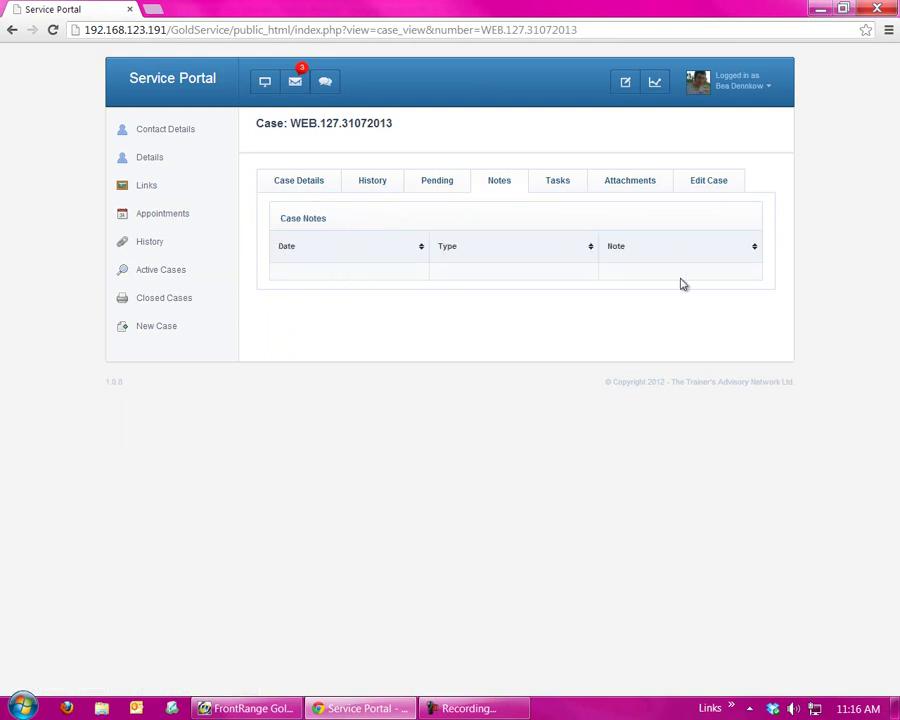
click(568, 182)
click(644, 184)
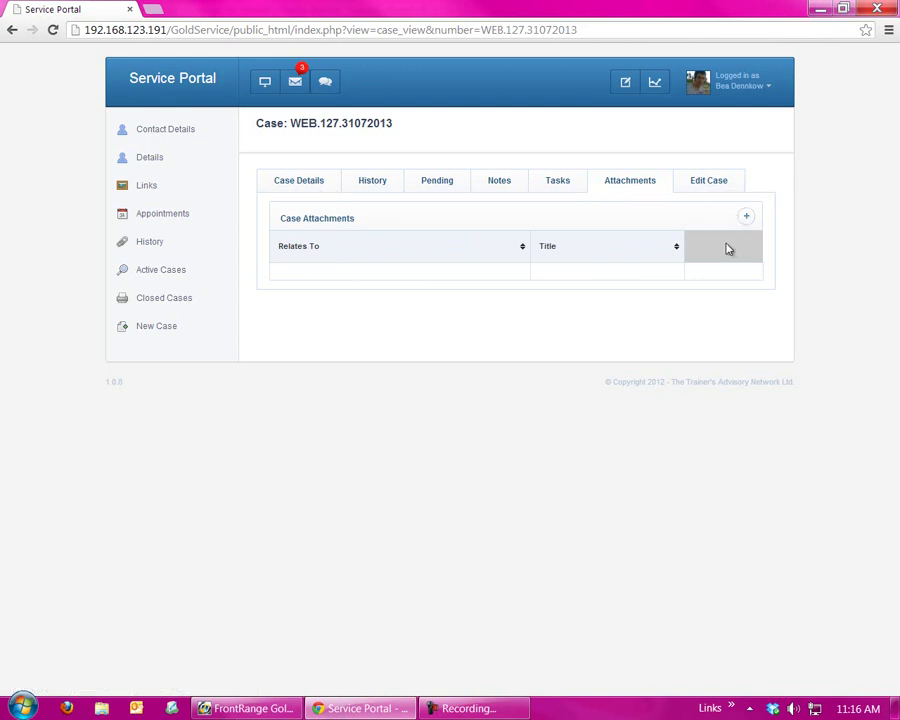
click(748, 220)
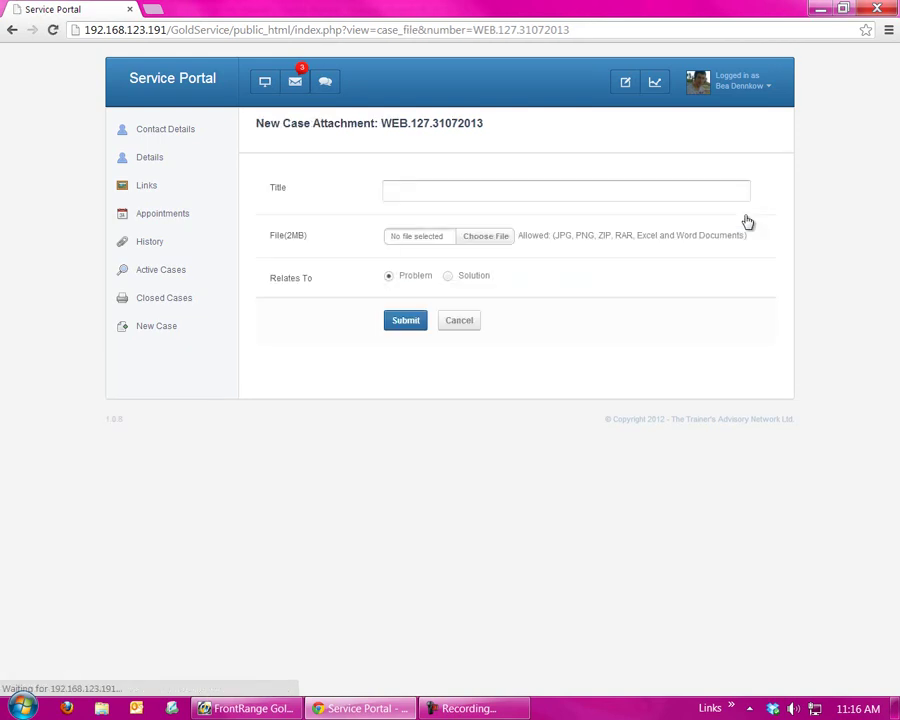
click(389, 192)
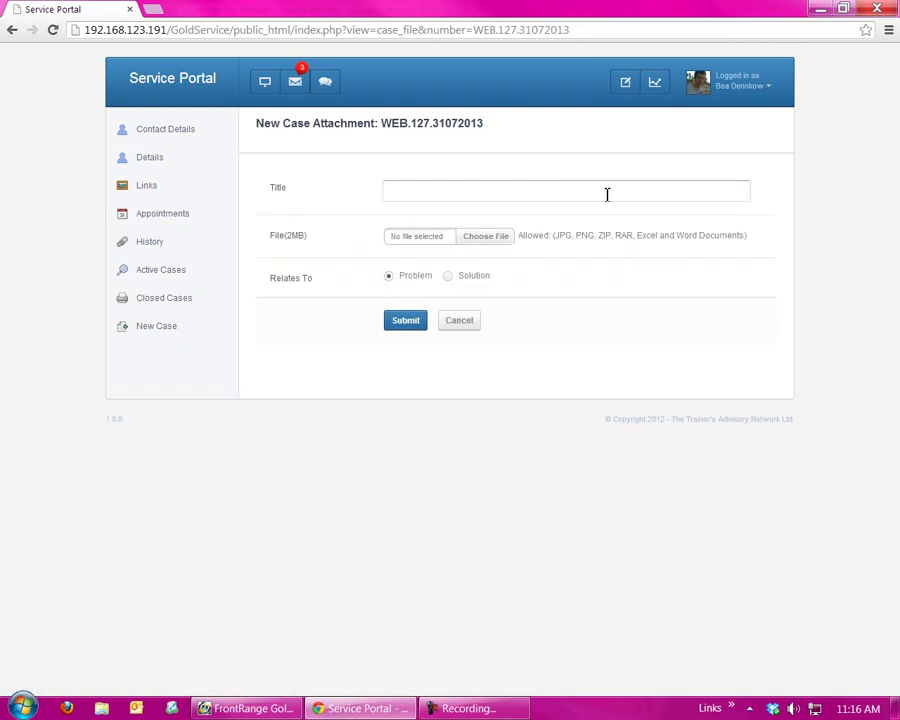
click(402, 322)
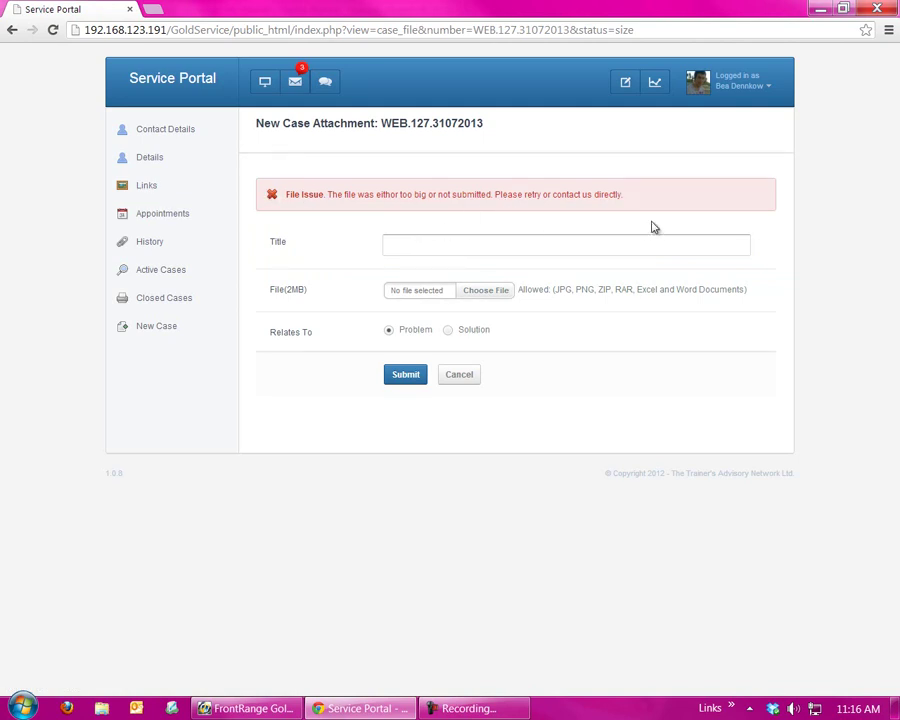
click(457, 375)
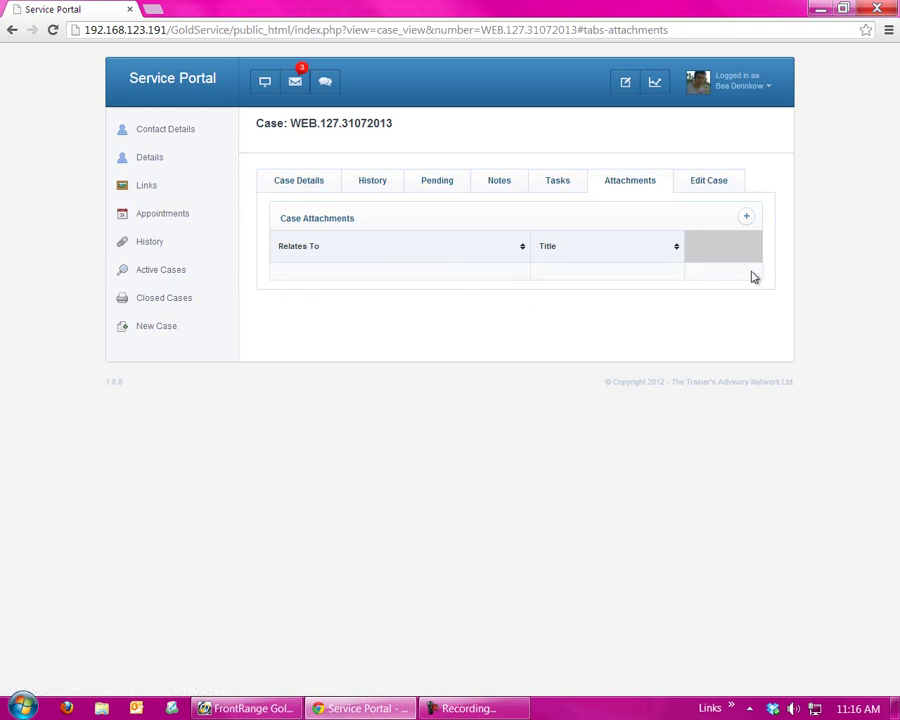
- Set the printer case's category to Service in its edit form and update the case
click(712, 182)
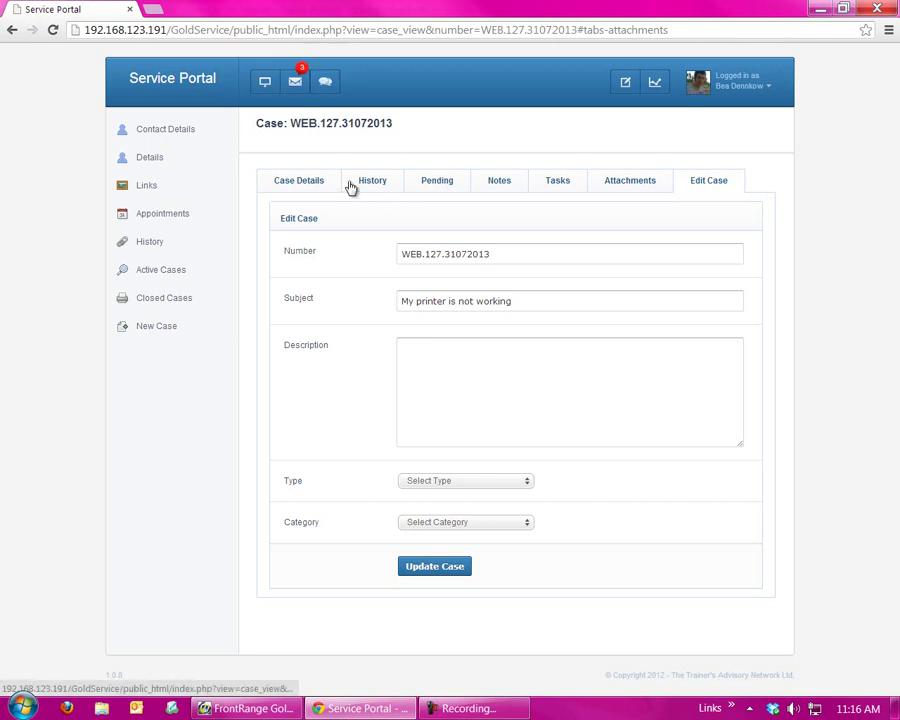
click(467, 370)
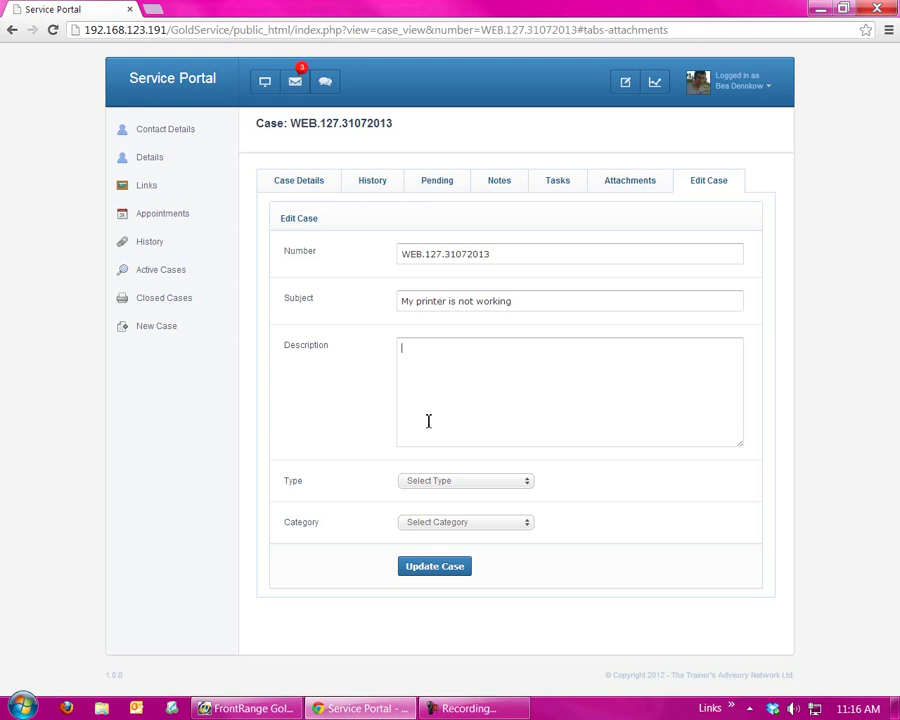
click(458, 485)
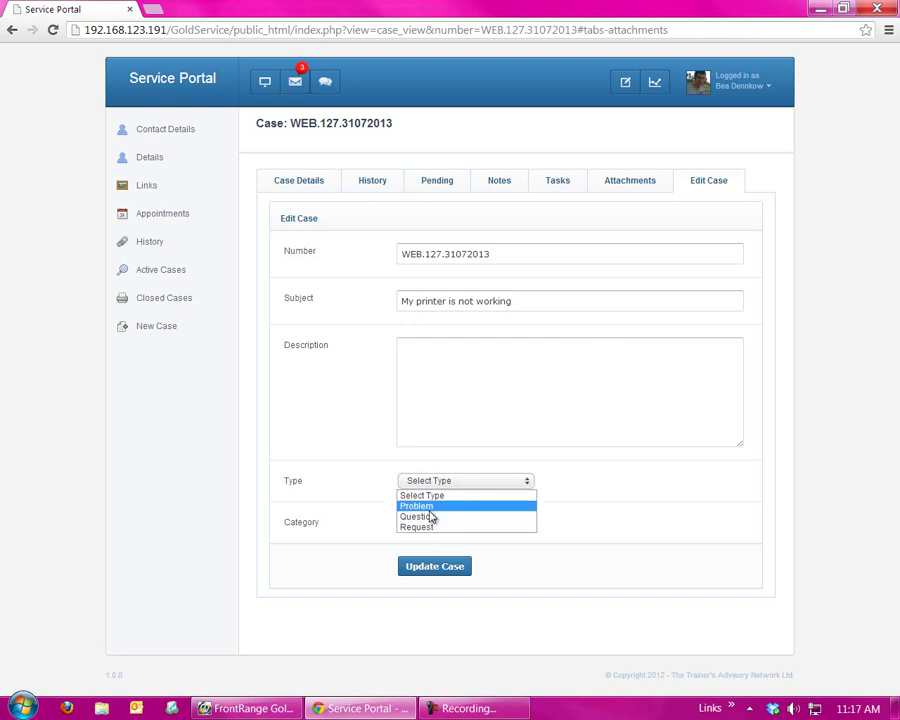
click(468, 518)
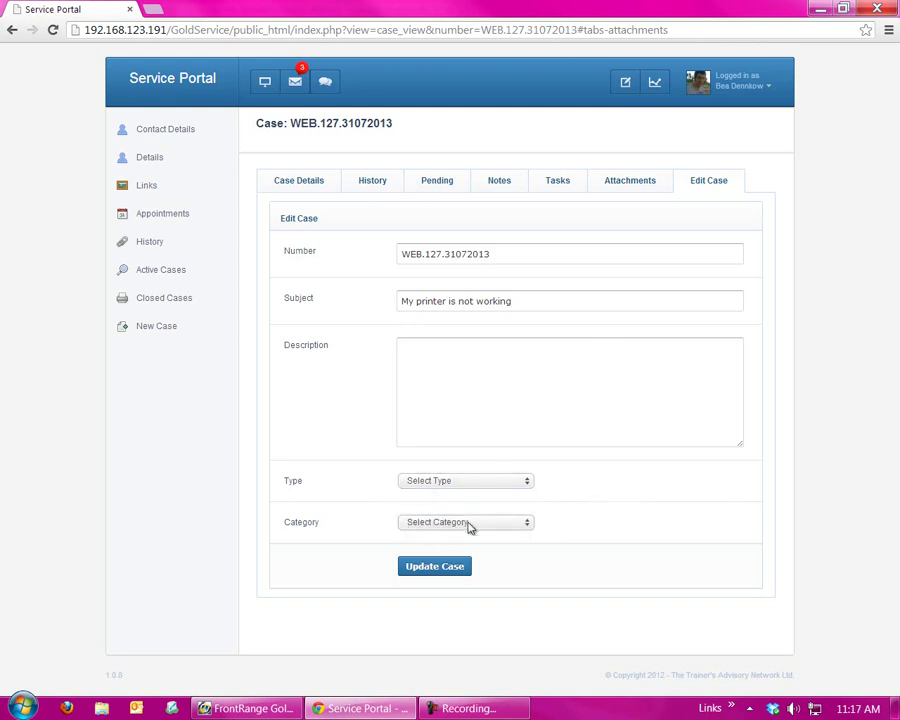
click(471, 520)
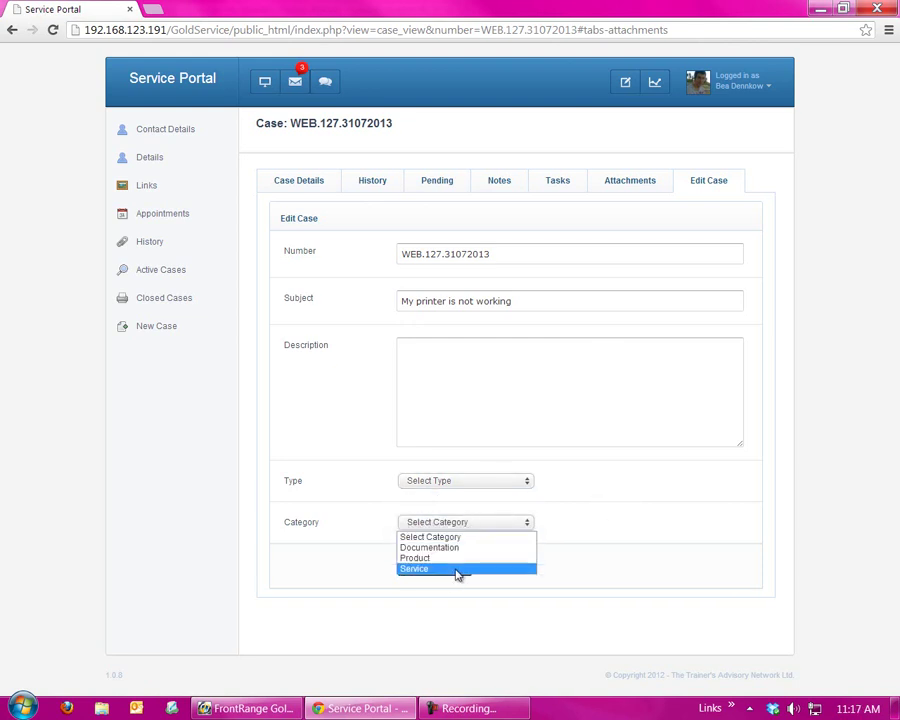
click(460, 569)
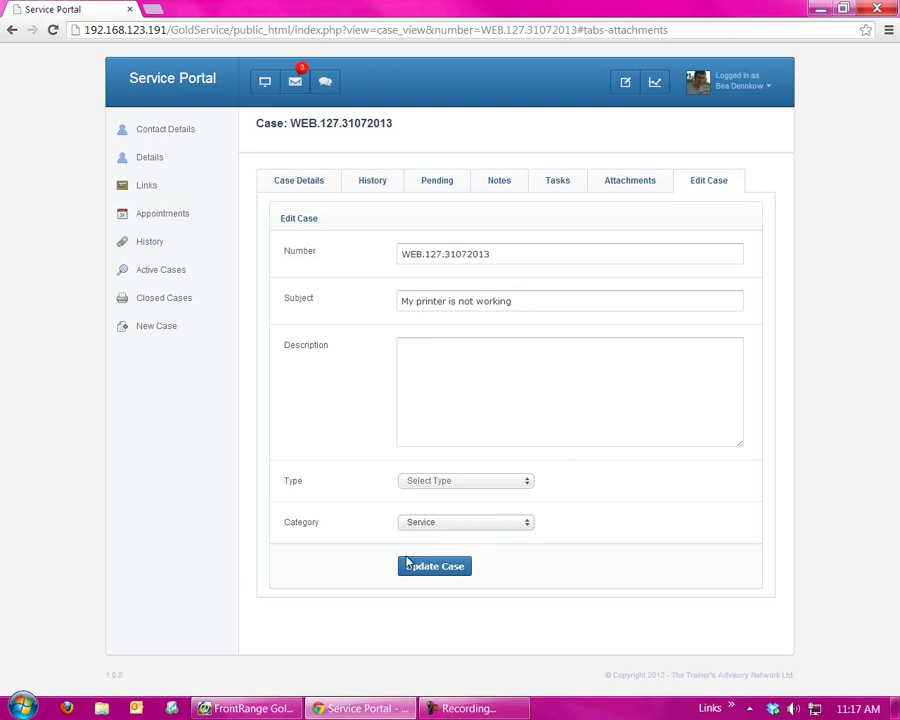
click(424, 568)
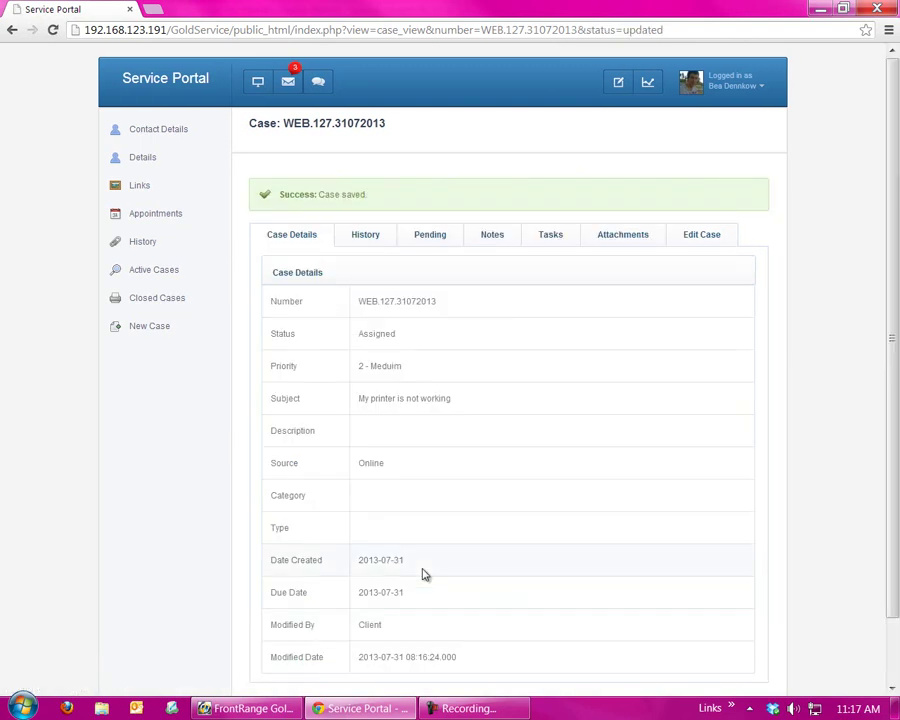
- Open closed case ABC.0102.03062007 about bouncing middleware and scroll through its details
click(180, 298)
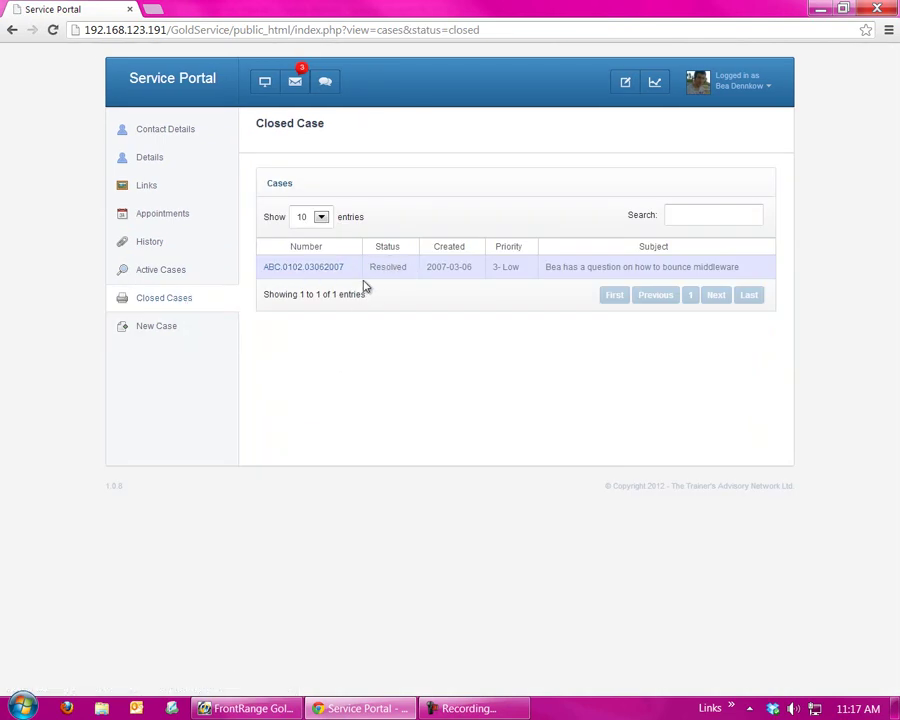
click(310, 267)
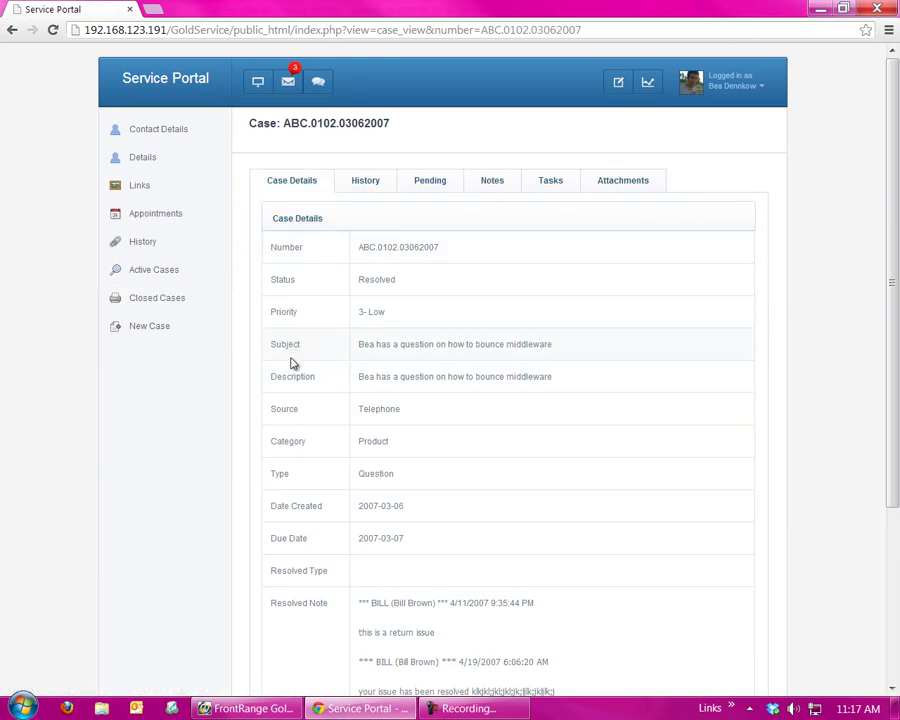
scroll(308, 410, down, 1)
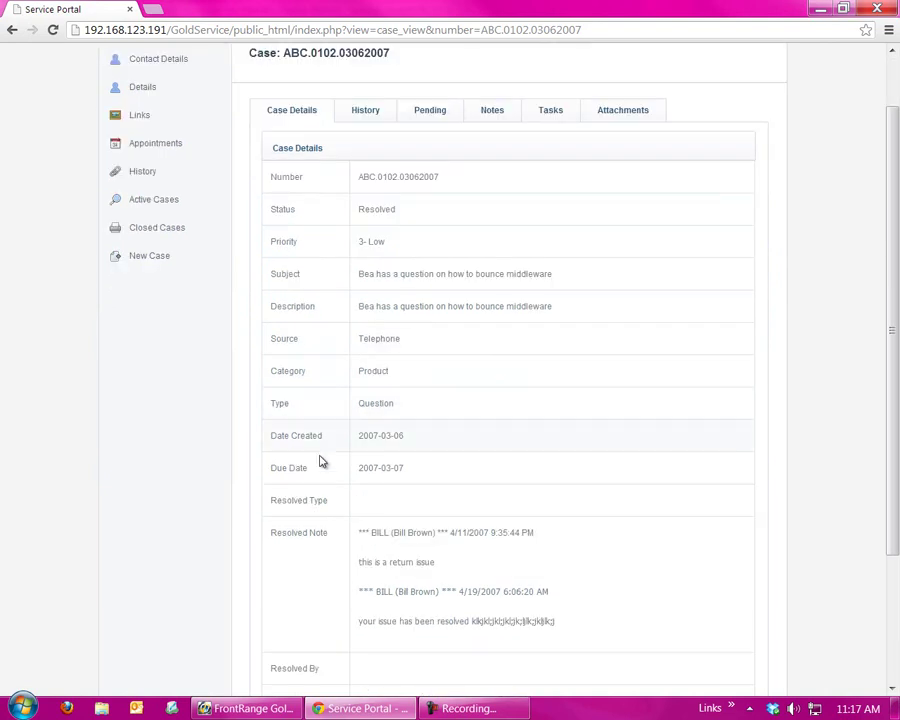
scroll(322, 528, down, 2)
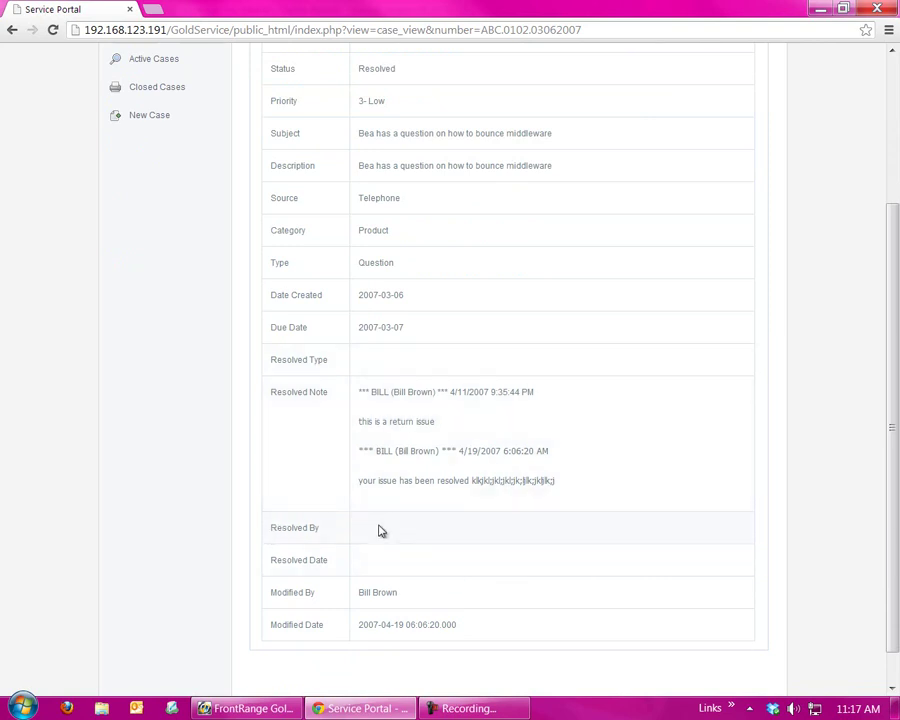
scroll(433, 497, up, 3)
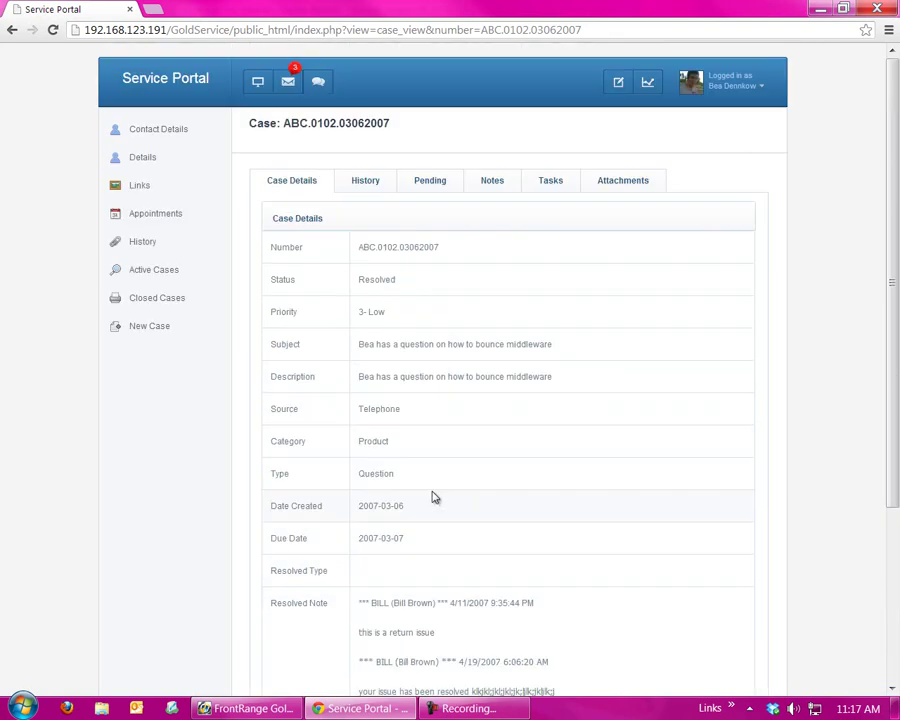
- Start a new case with subject 'Test Case Demo' and description 'Problem with my GoldMine'
click(152, 334)
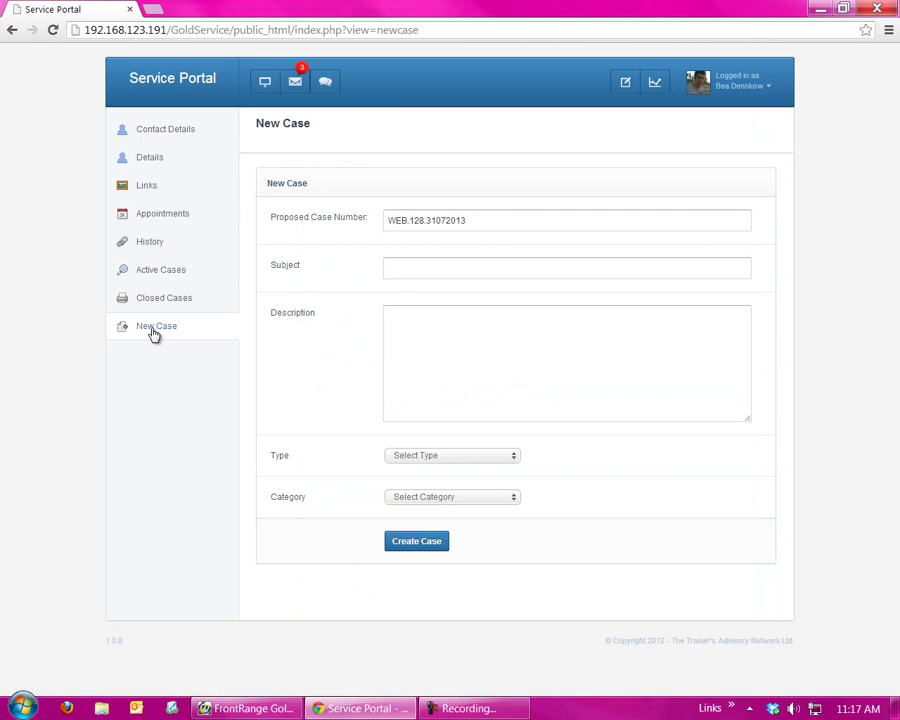
click(428, 273)
text(Test)
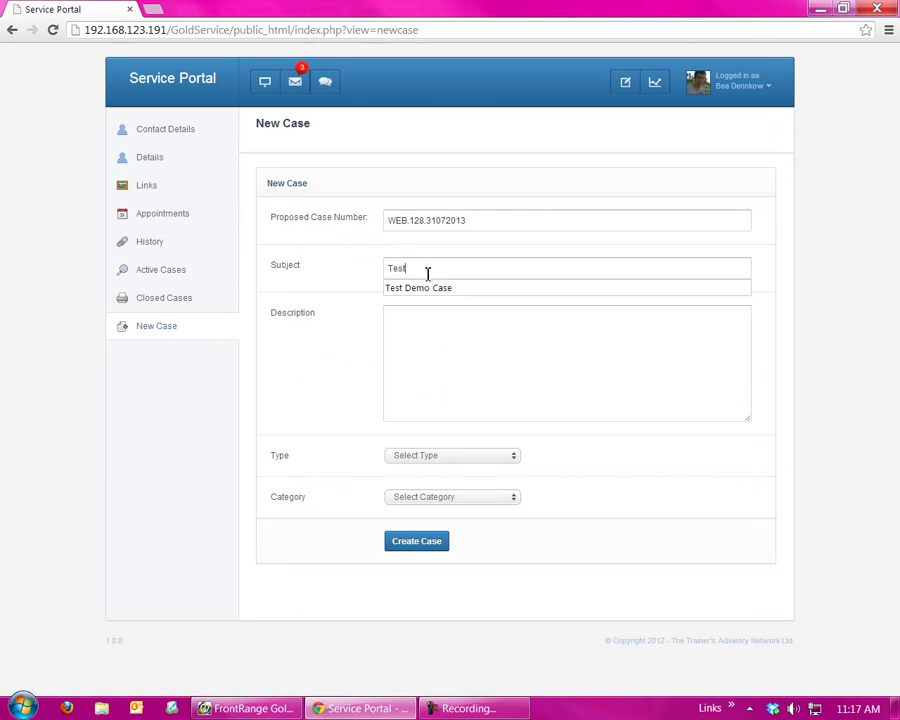
text( Case)
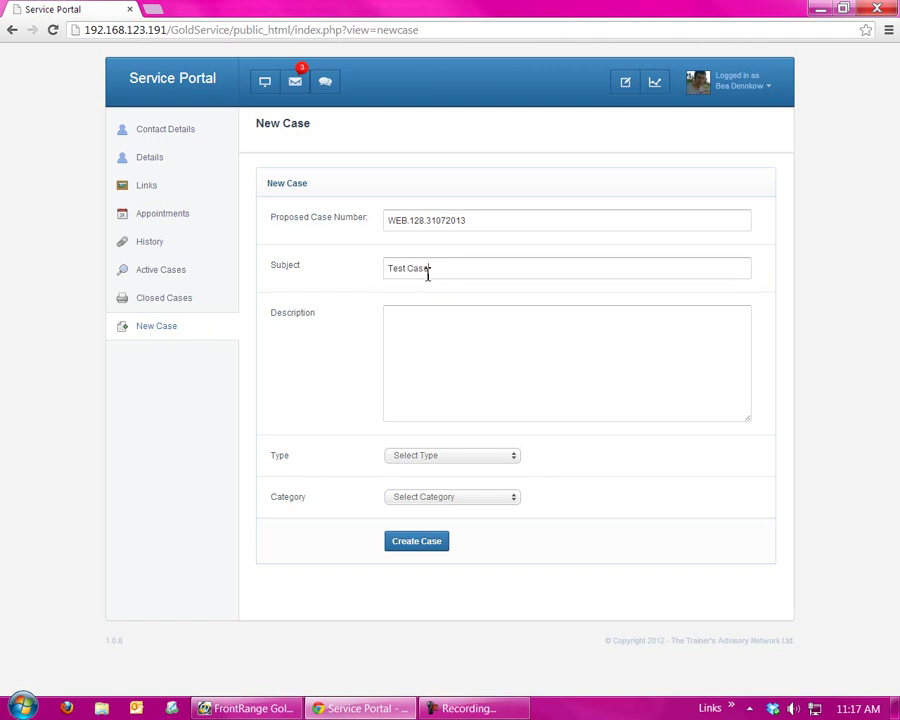
text( Demo)
key(Tab)
text(Problem with my GoldMine)
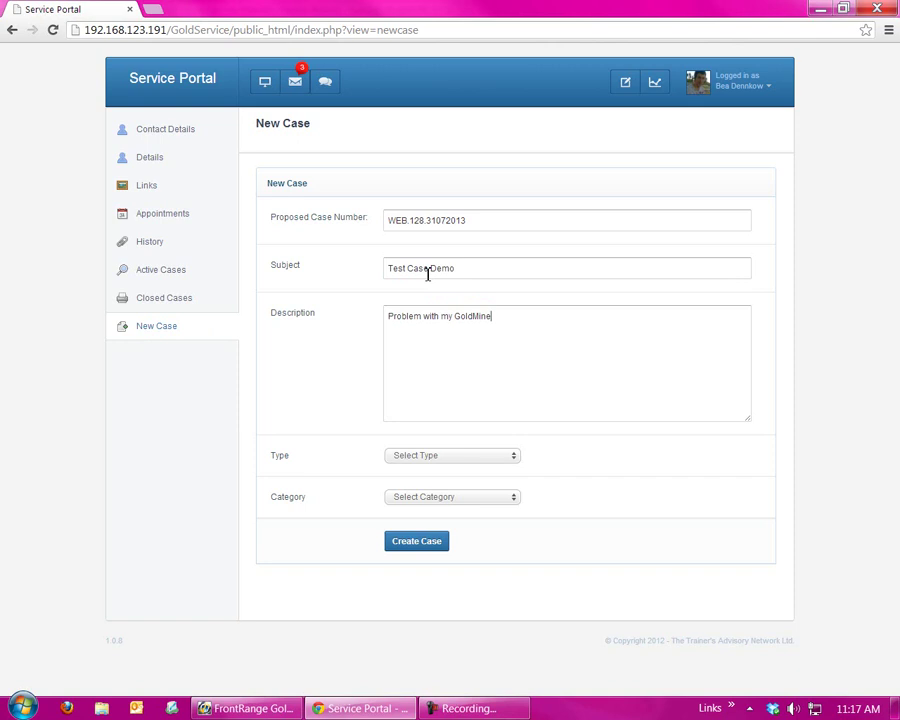
- Set the case type to Problem and category to Service, create it, and list active cases
click(440, 456)
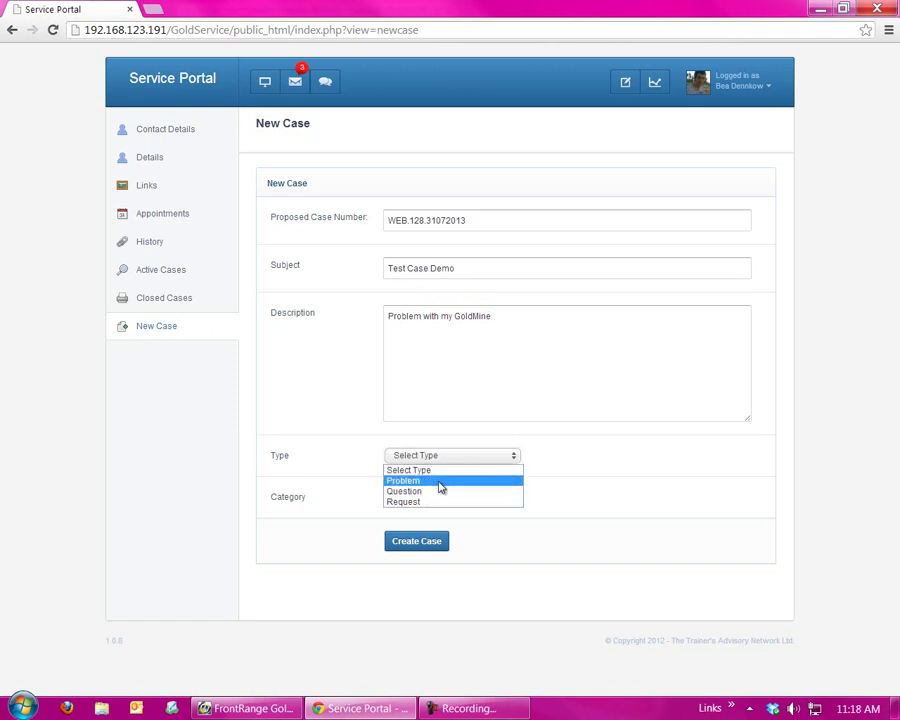
click(440, 481)
click(432, 498)
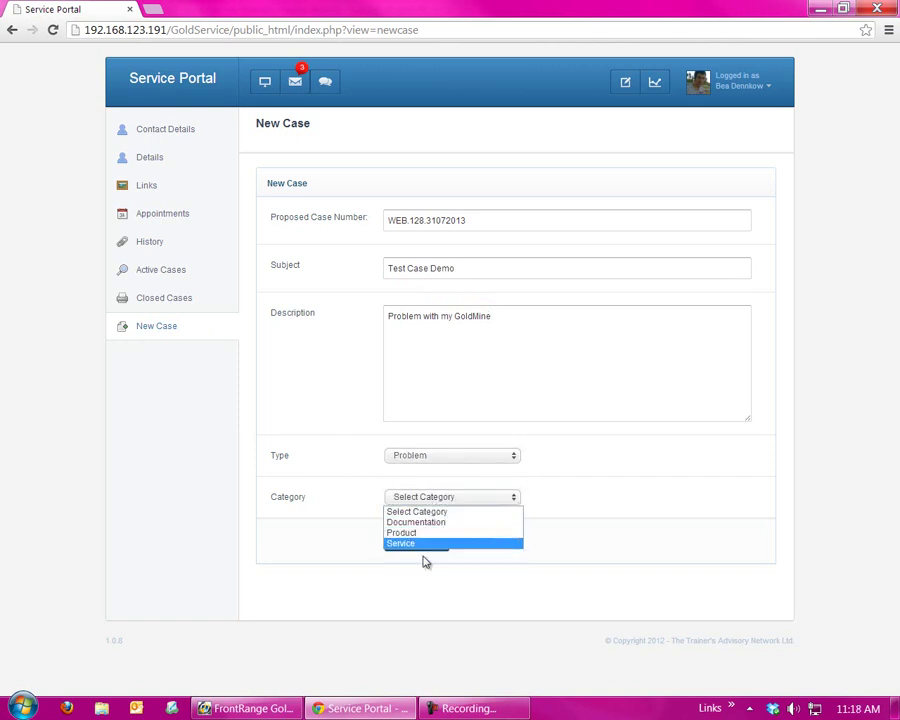
click(410, 545)
click(413, 541)
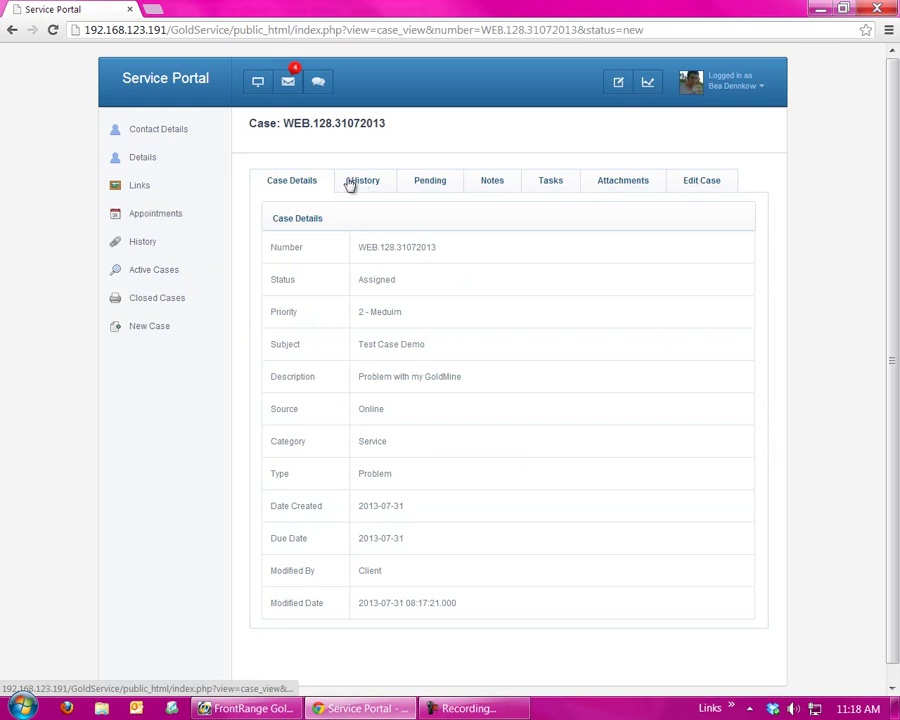
click(160, 272)
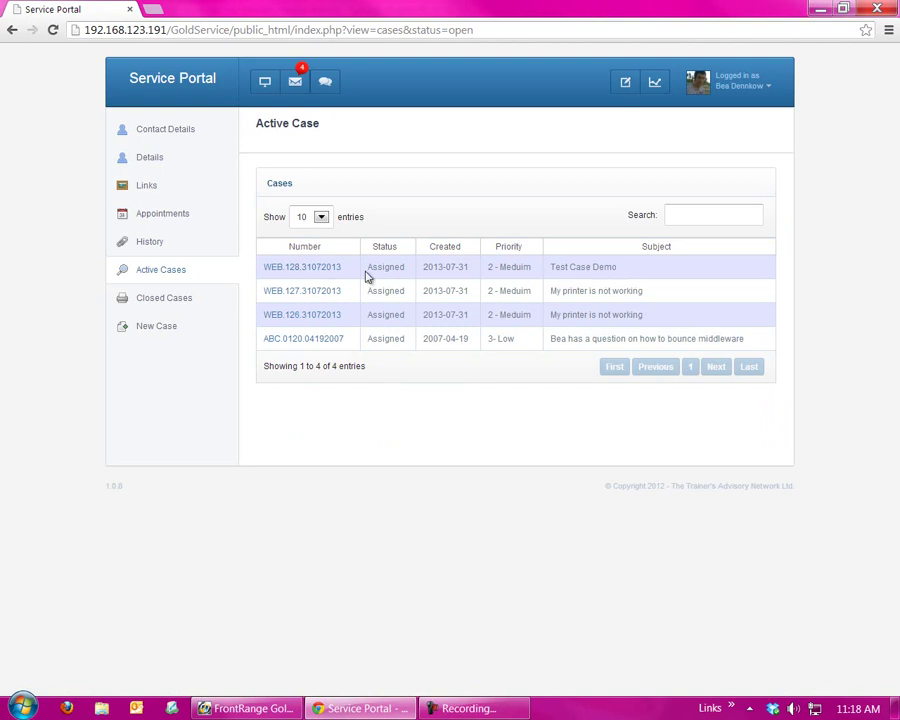
- Open the new Test Case Demo case WEB.128.31072013, then go back to Contact Details
click(301, 269)
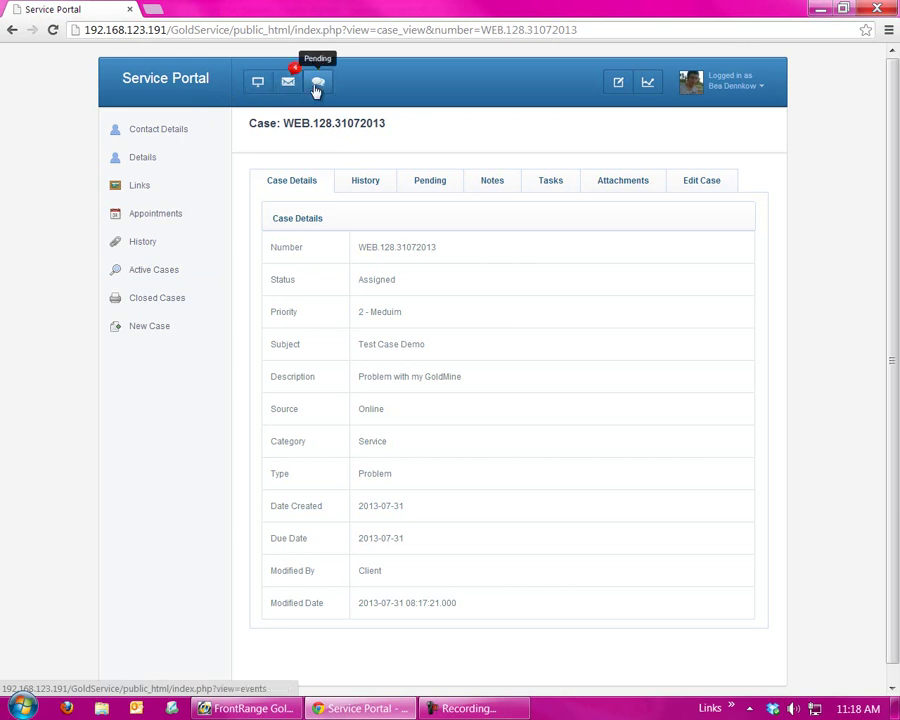
click(256, 88)
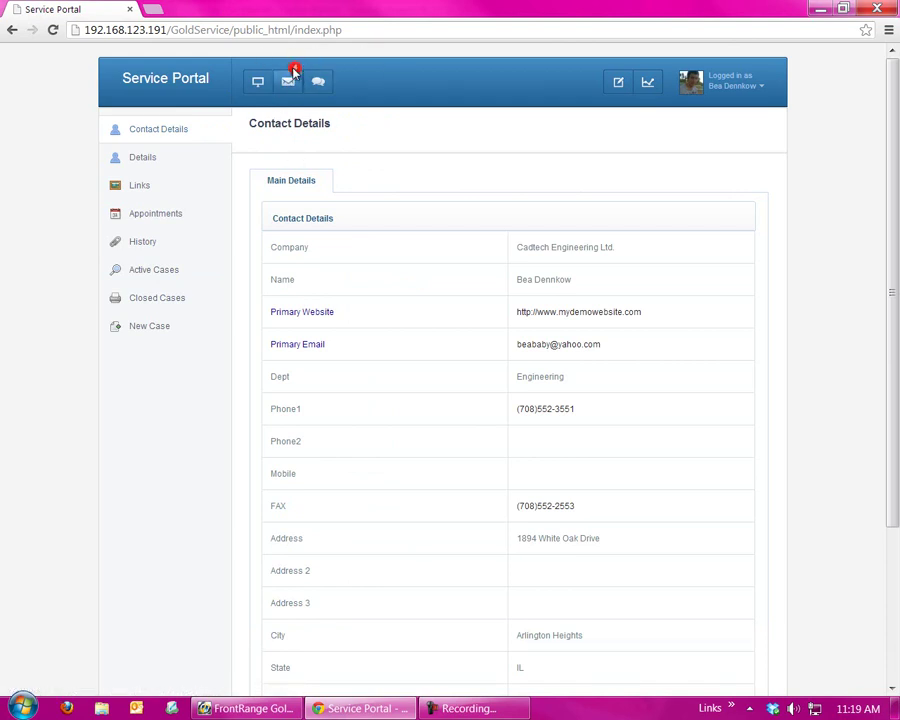
- View open cases, pending appointments and case statistics (4 active, 1 closed), then closed cases
click(288, 84)
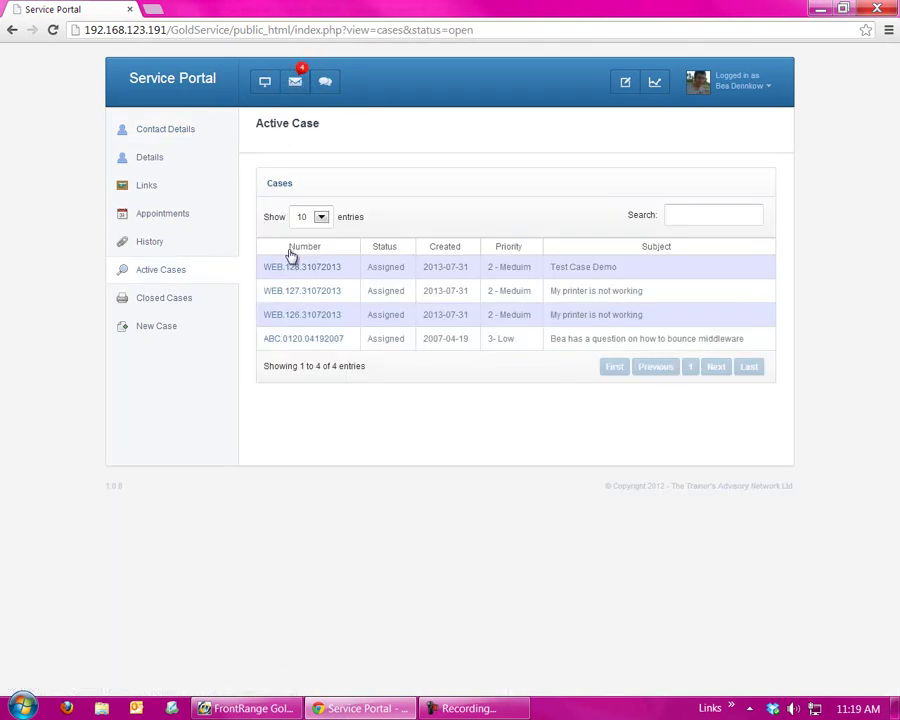
click(325, 84)
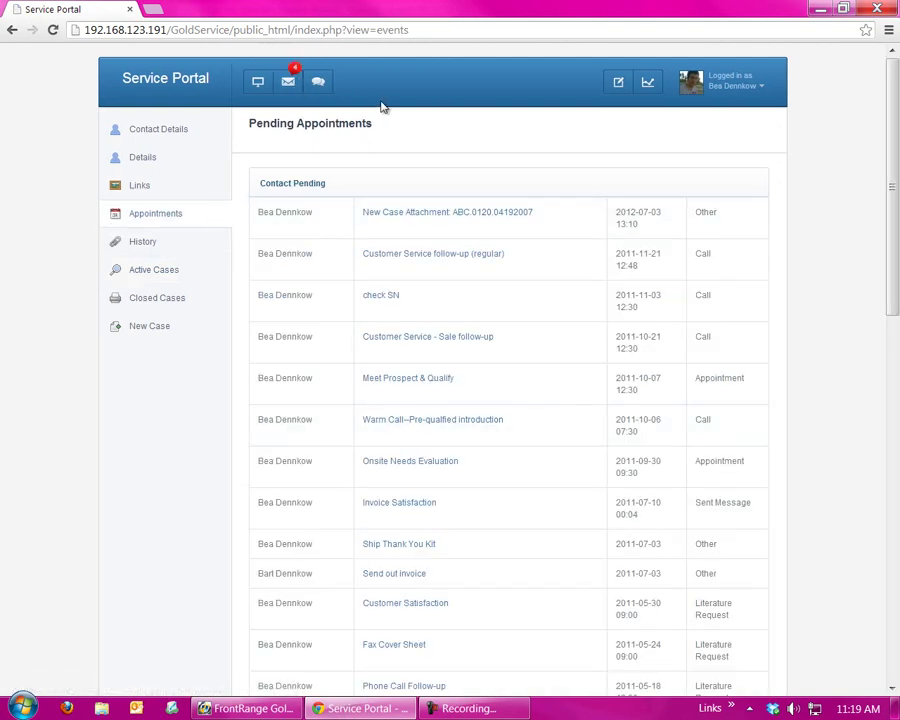
click(652, 86)
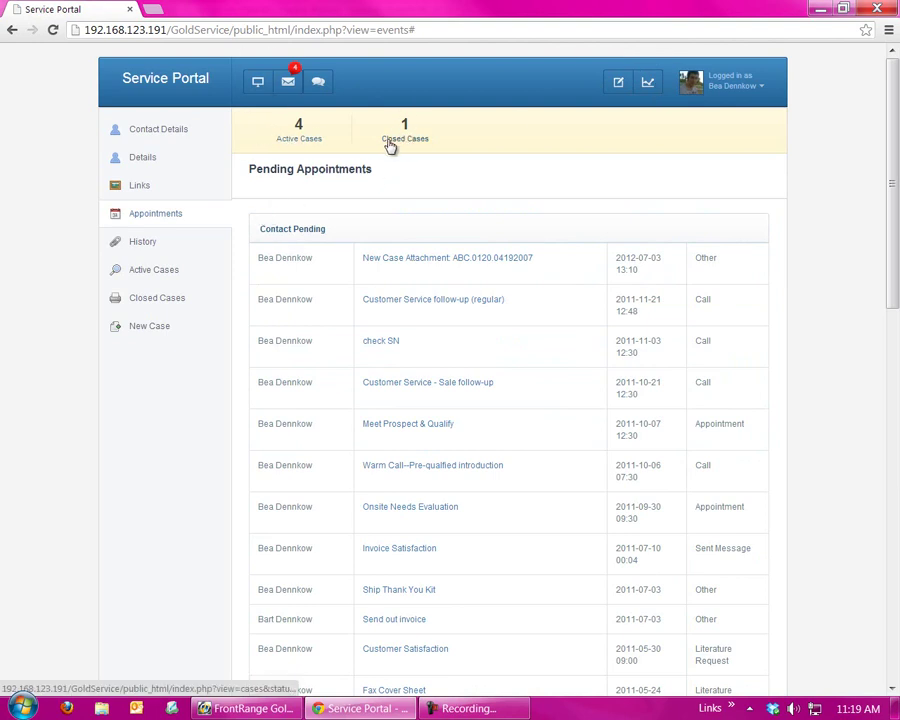
click(390, 143)
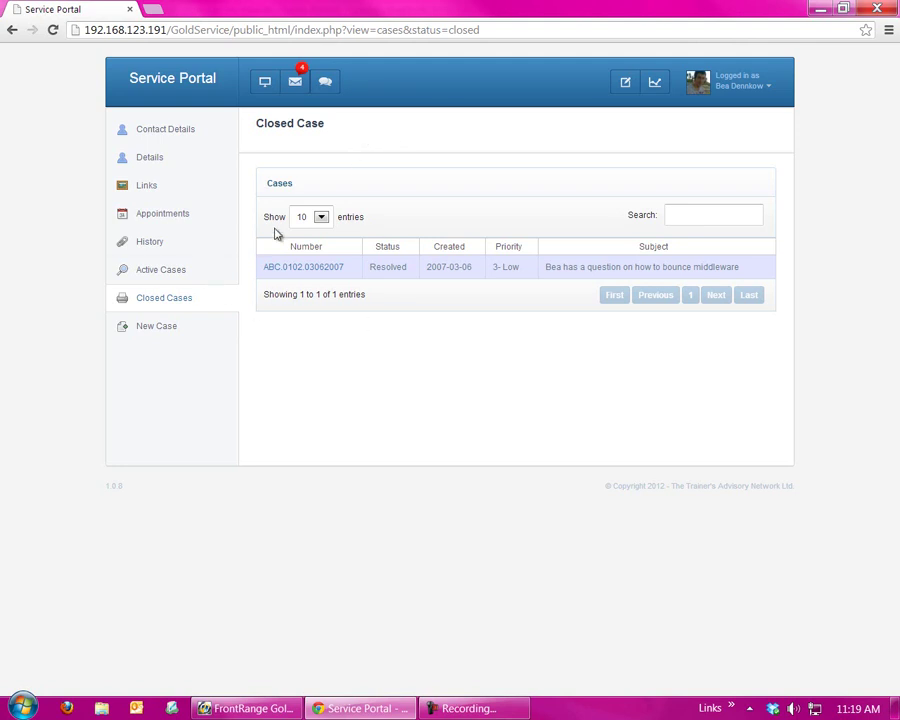